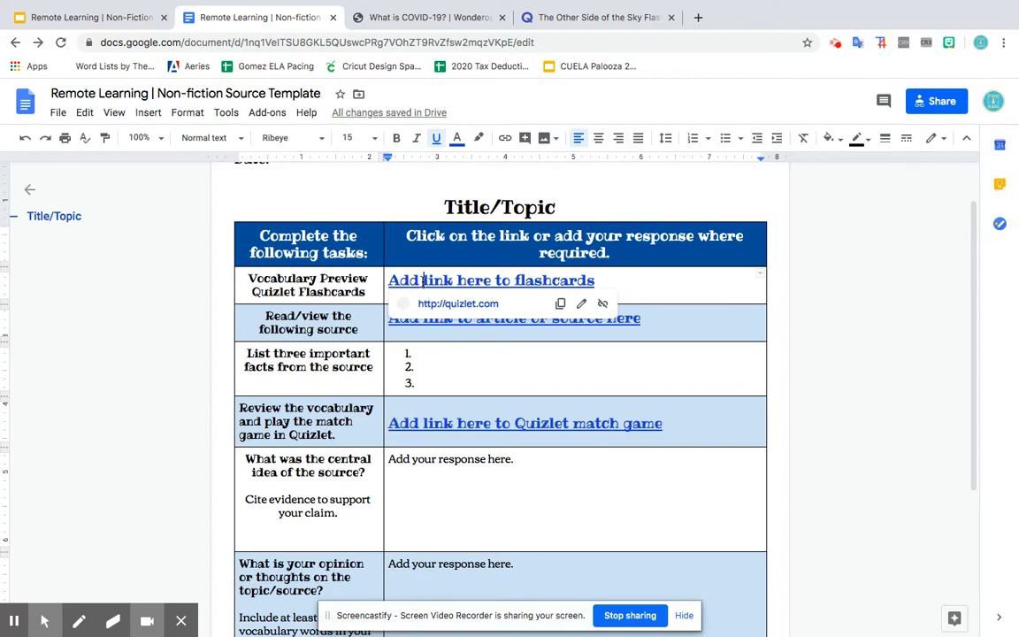
# - Copy the share link of the Quizlet set "The Other Side of the Sky"
pyautogui.click(361, 280)
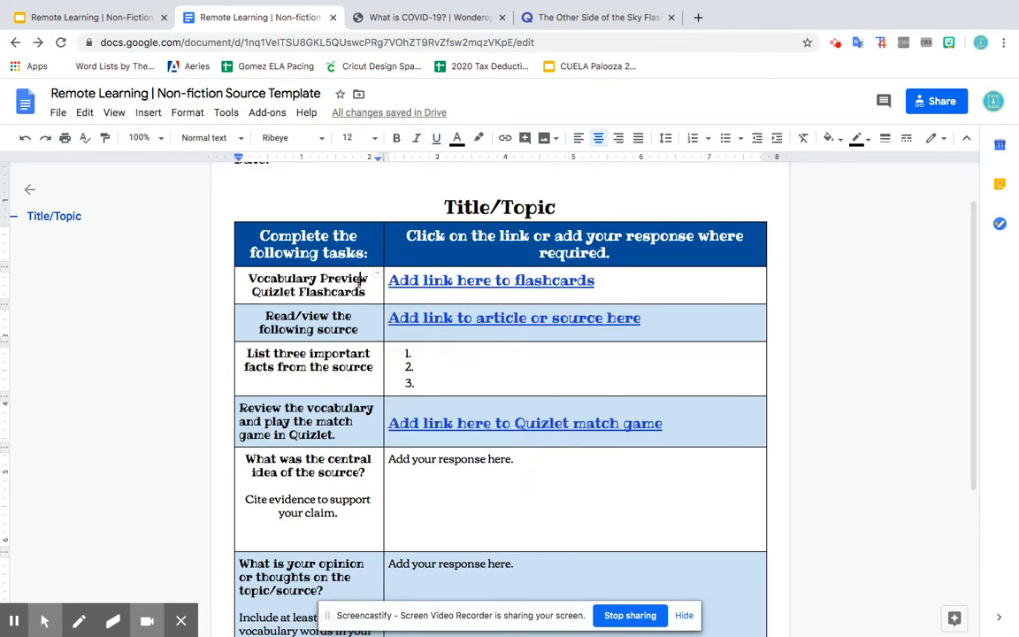
pyautogui.click(607, 23)
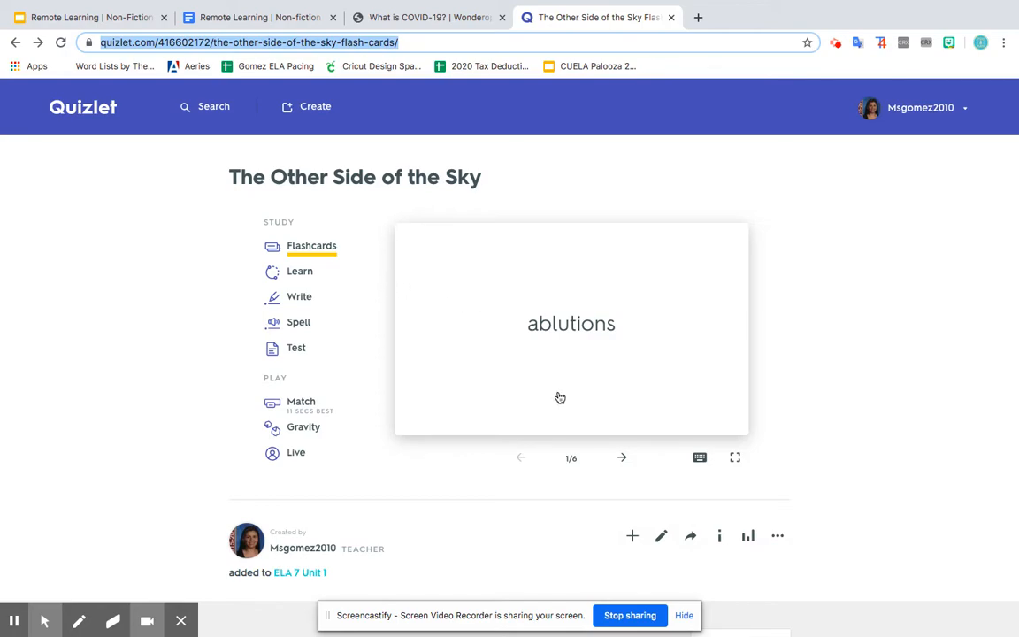
pyautogui.scroll(-1, 606, 390)
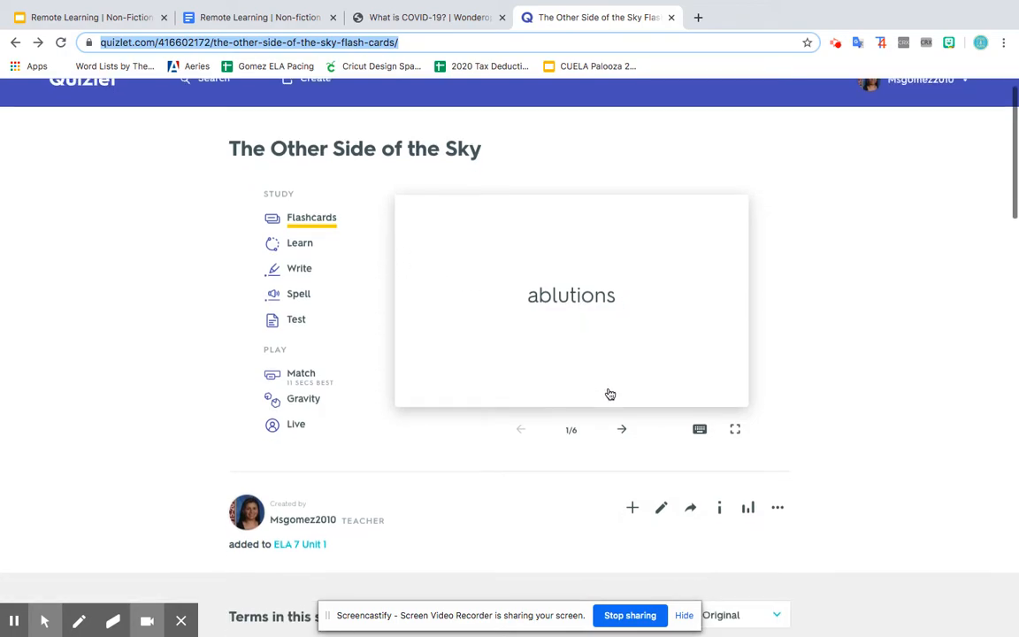
pyautogui.click(691, 503)
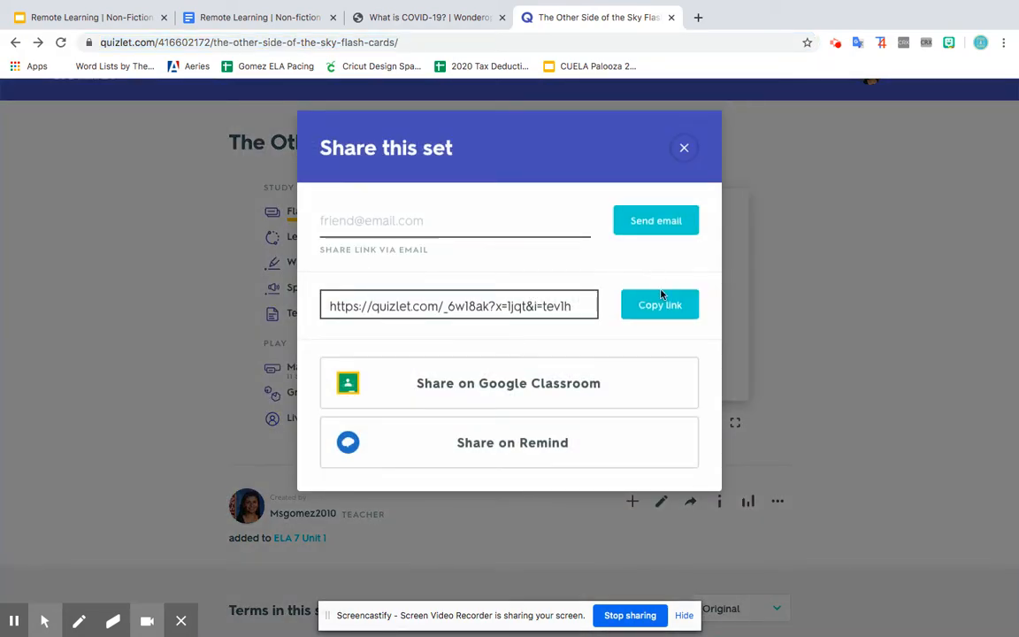
pyautogui.click(661, 305)
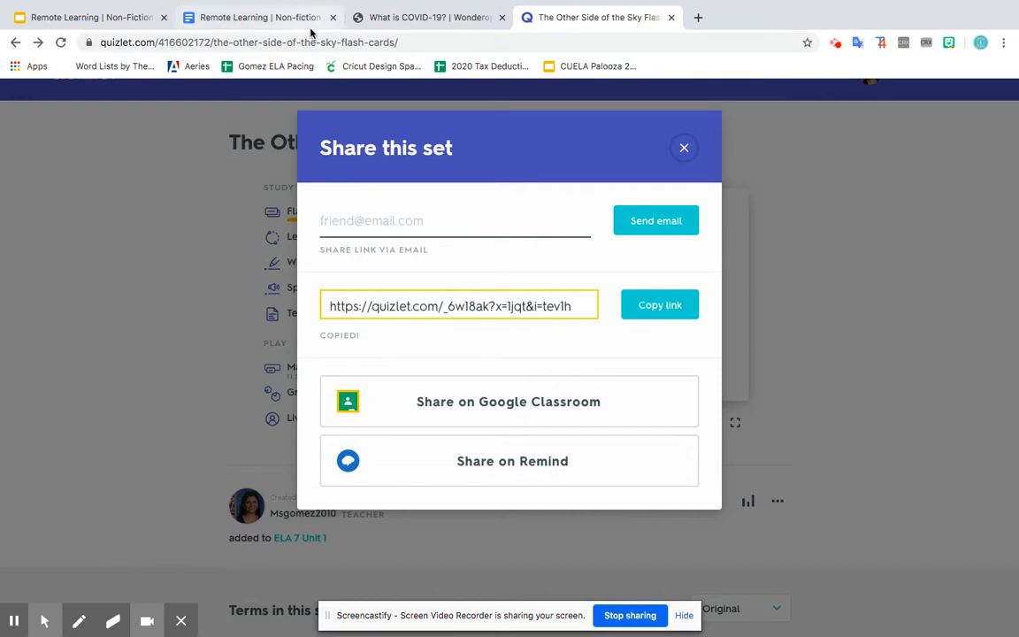
pyautogui.click(257, 18)
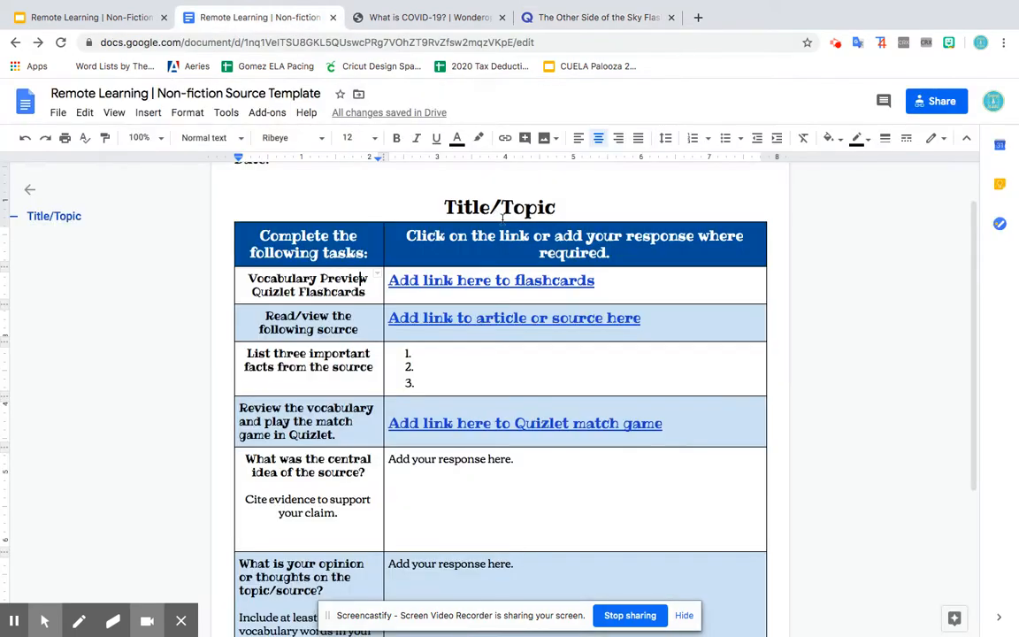
pyautogui.click(536, 282)
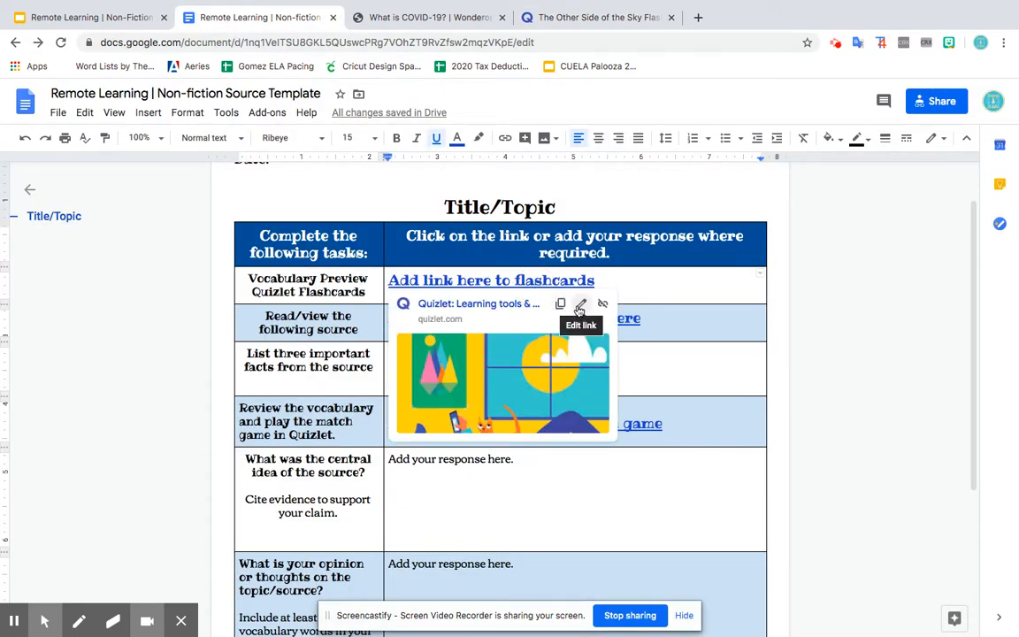
pyautogui.click(579, 306)
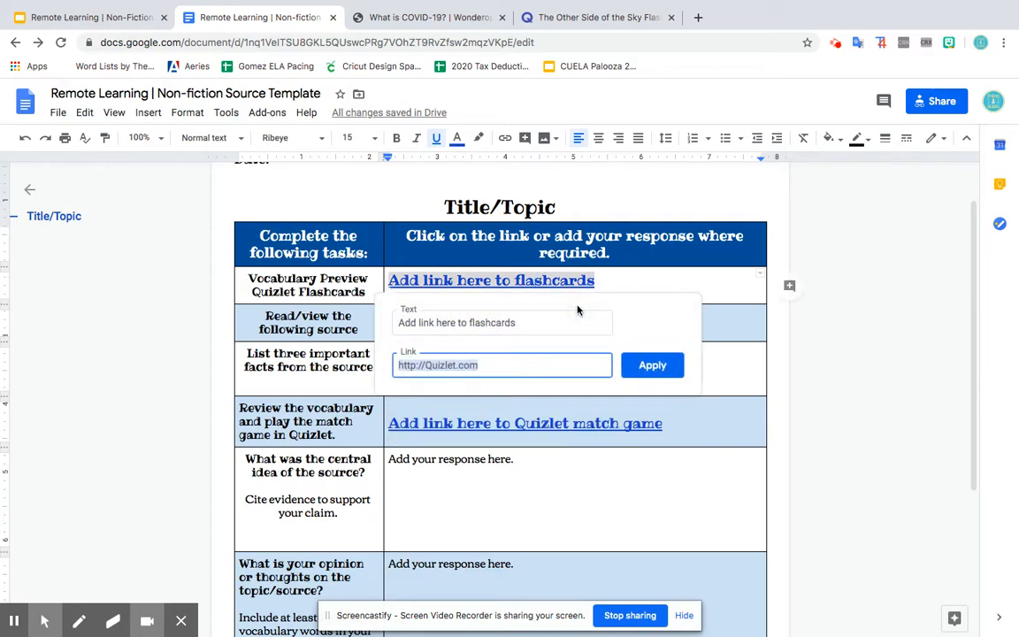
pyautogui.hotkey('ctrl', 'v')
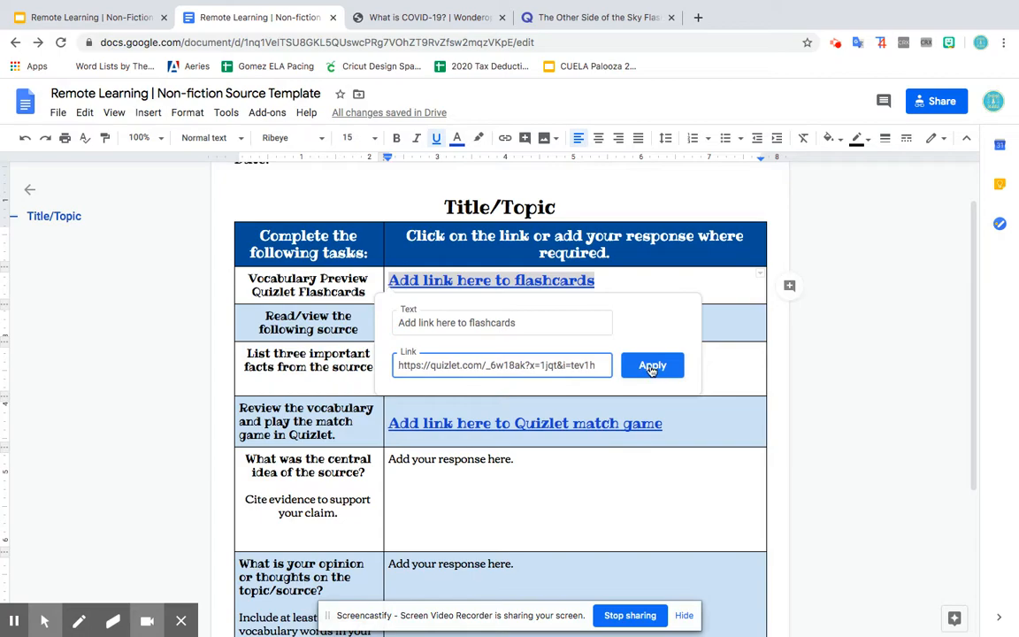
pyautogui.click(531, 322)
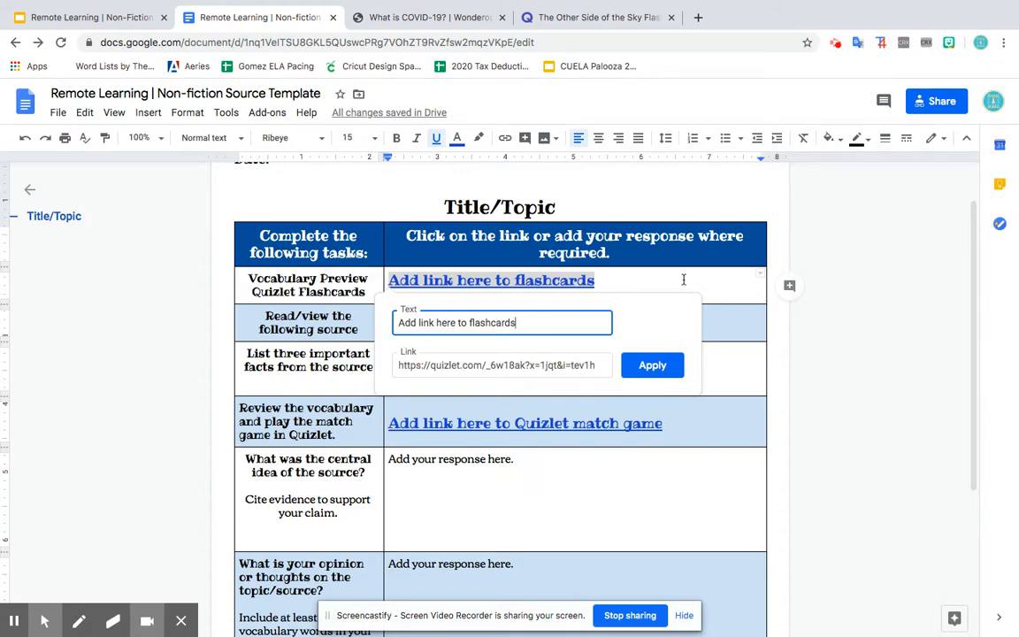
pyautogui.press('Return')
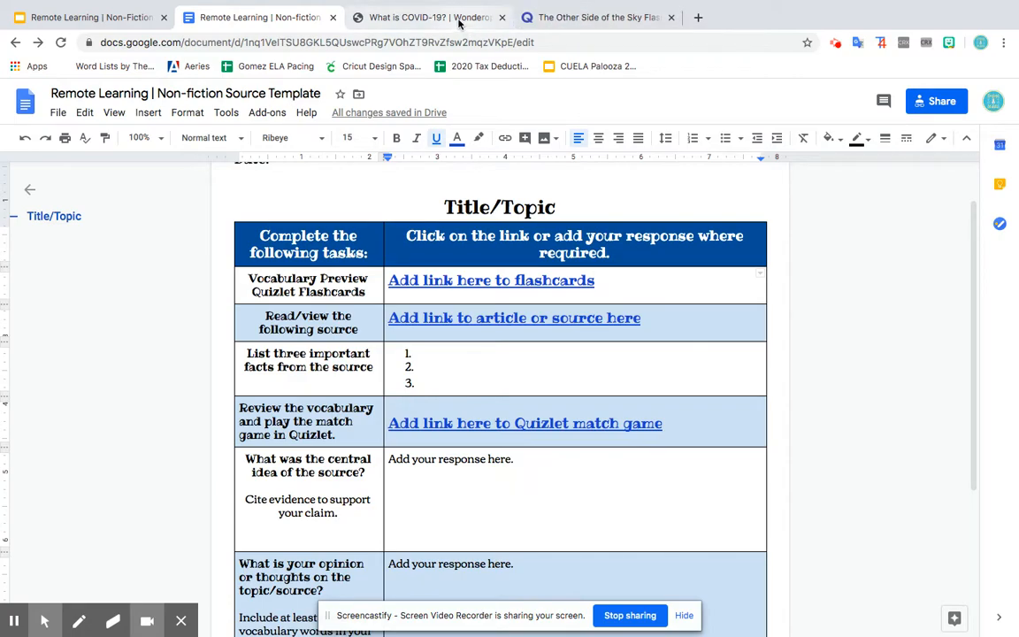
# - Look through the Wonderopolis article "What is COVID-19?" and select its web address
pyautogui.click(410, 17)
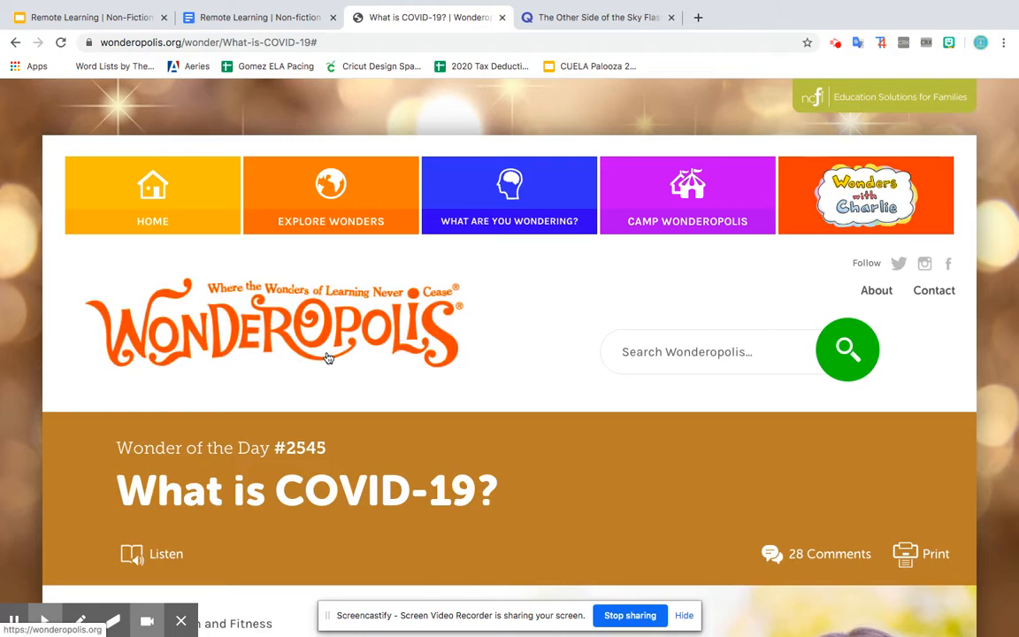
pyautogui.scroll(-5, 327, 357)
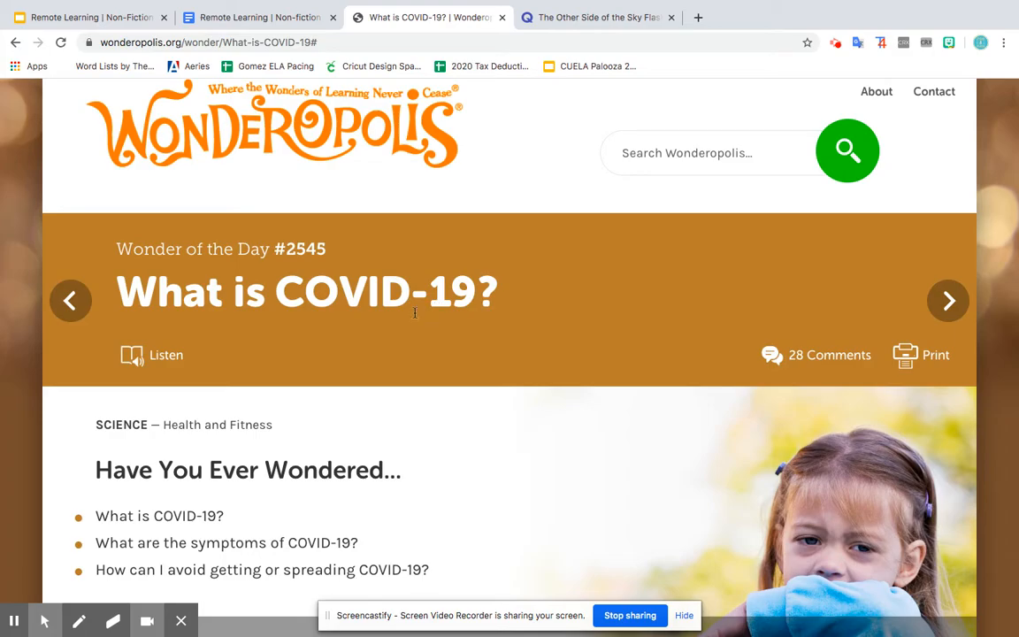
pyautogui.scroll(-15, 427, 307)
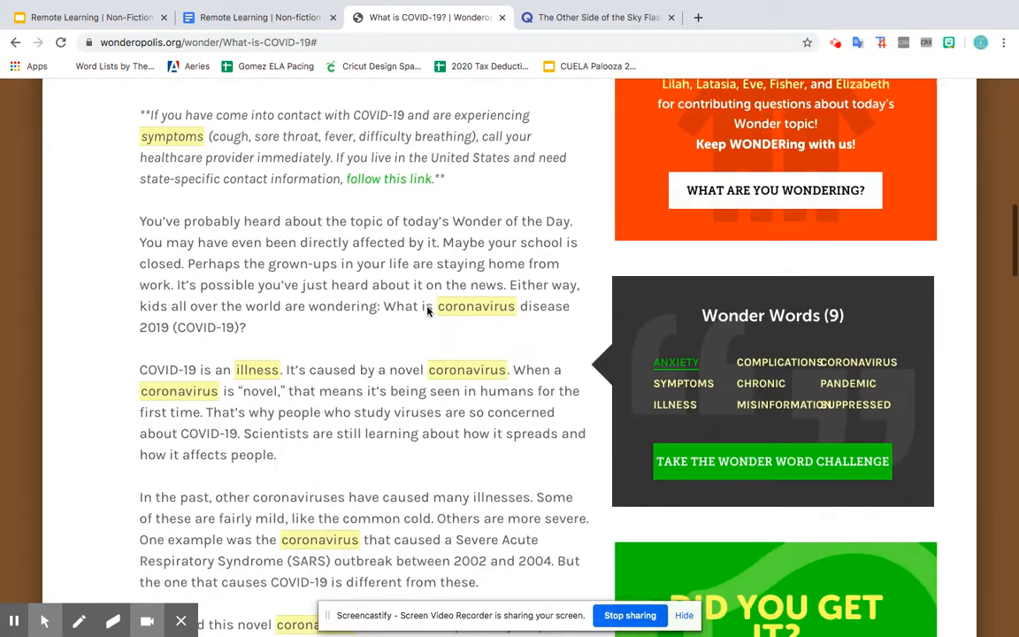
pyautogui.scroll(-5, 428, 305)
pyautogui.scroll(20, 427, 310)
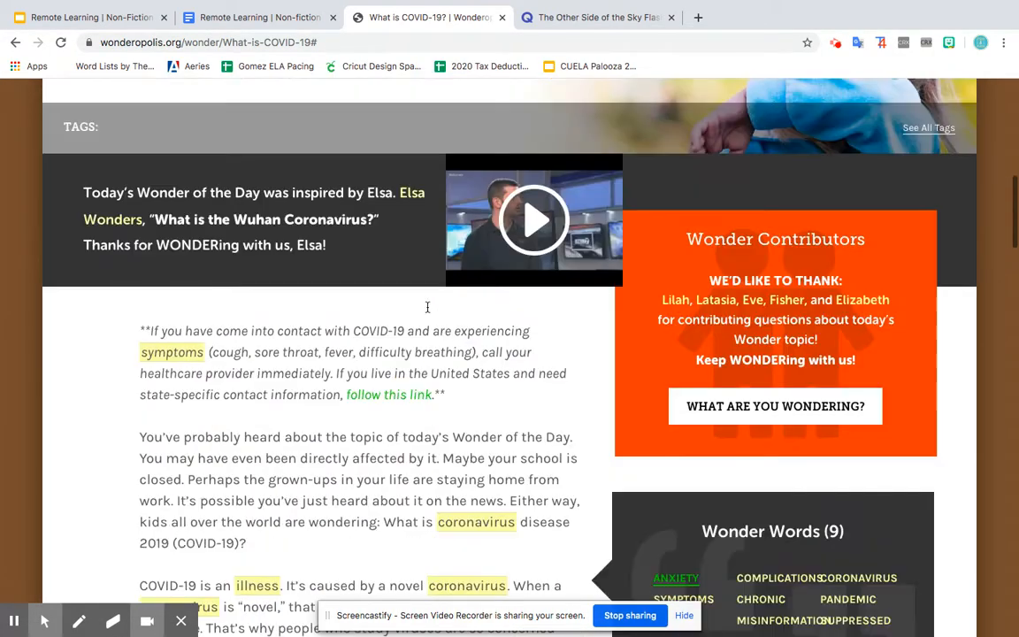
pyautogui.scroll(5, 427, 311)
pyautogui.click(403, 43)
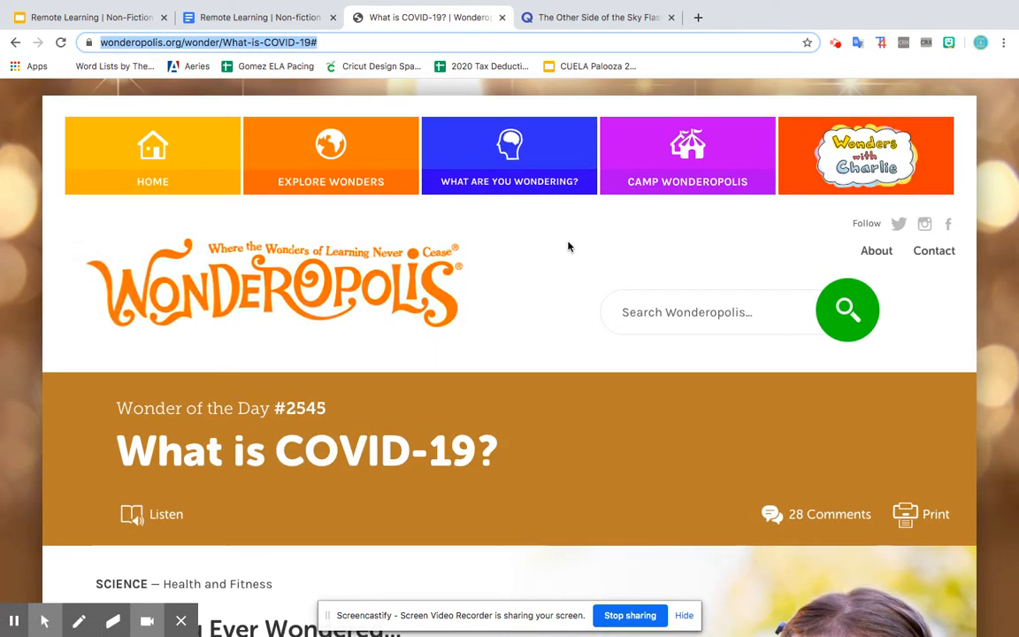
pyautogui.click(686, 314)
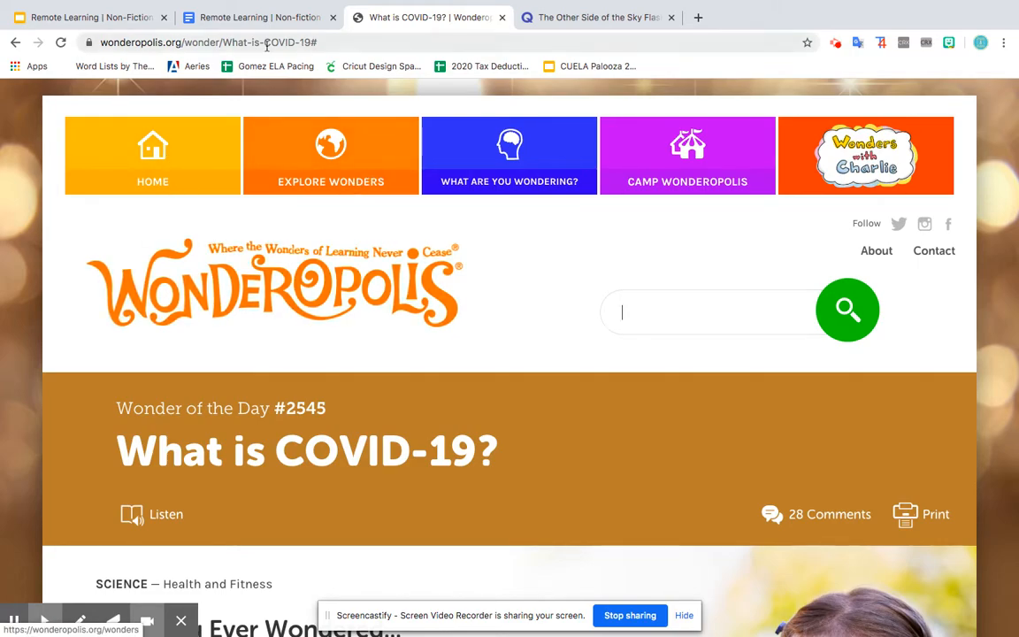
# - In the template, apply the wonderopolis.org/wonder/What-is-COVID-19# address to the "Add link to article or source here" hyperlink
pyautogui.click(215, 22)
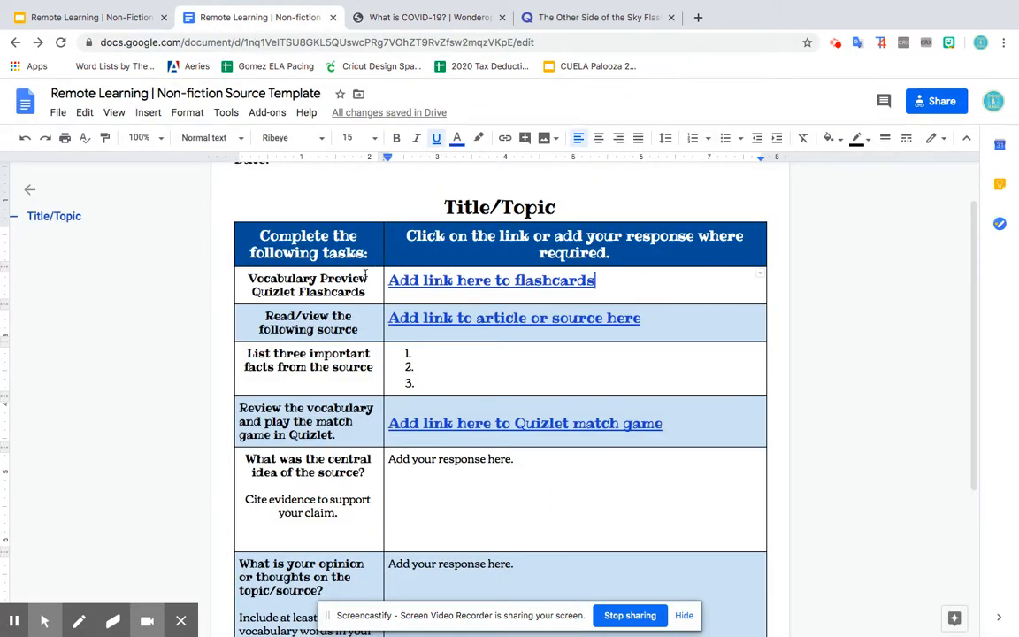
pyautogui.scroll(-1, 425, 287)
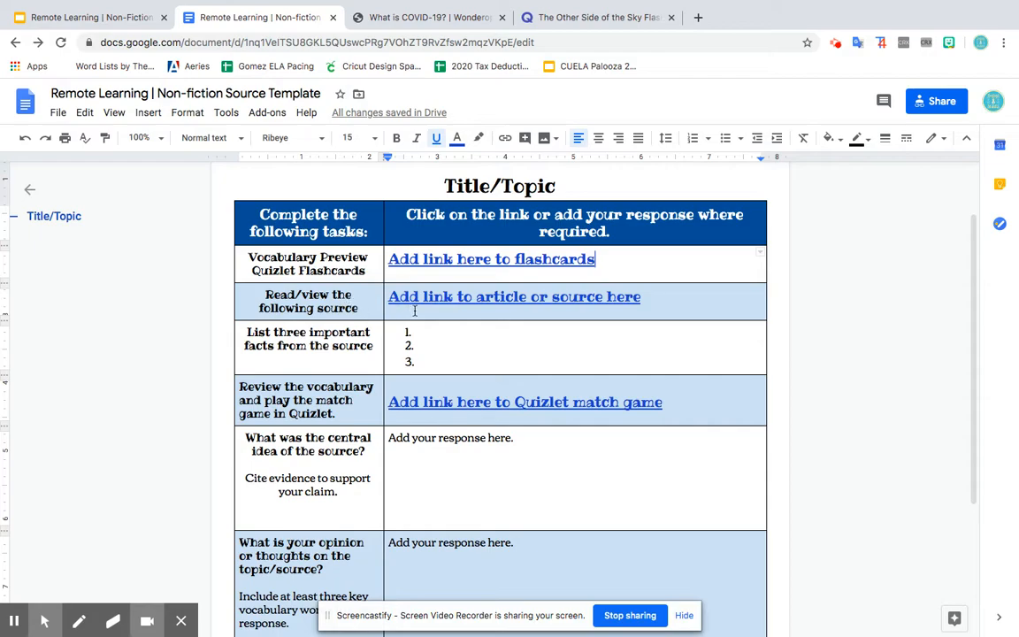
pyautogui.click(454, 299)
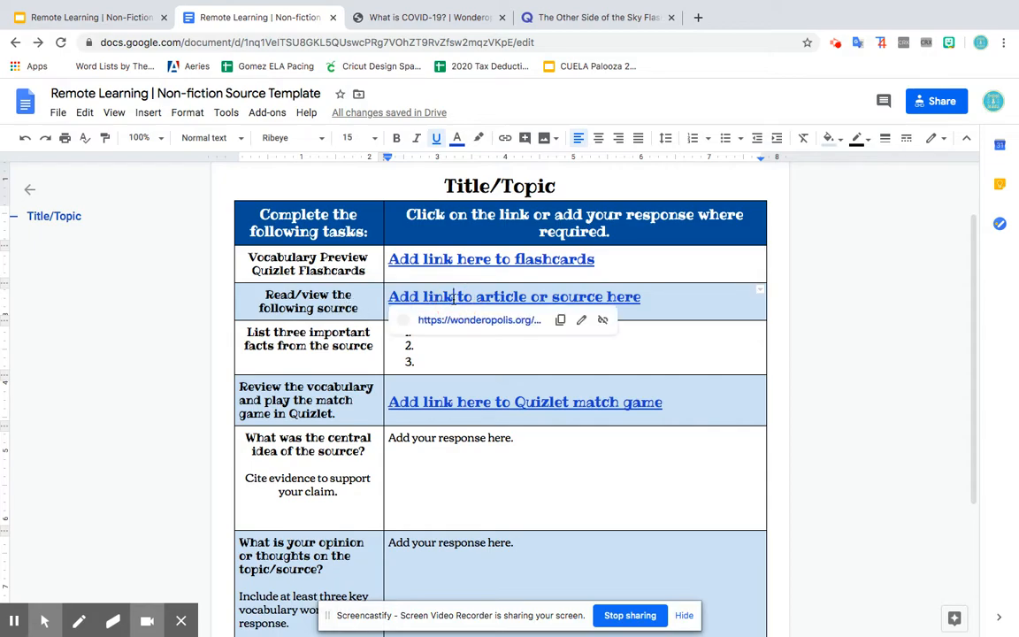
pyautogui.click(580, 322)
pyautogui.click(530, 381)
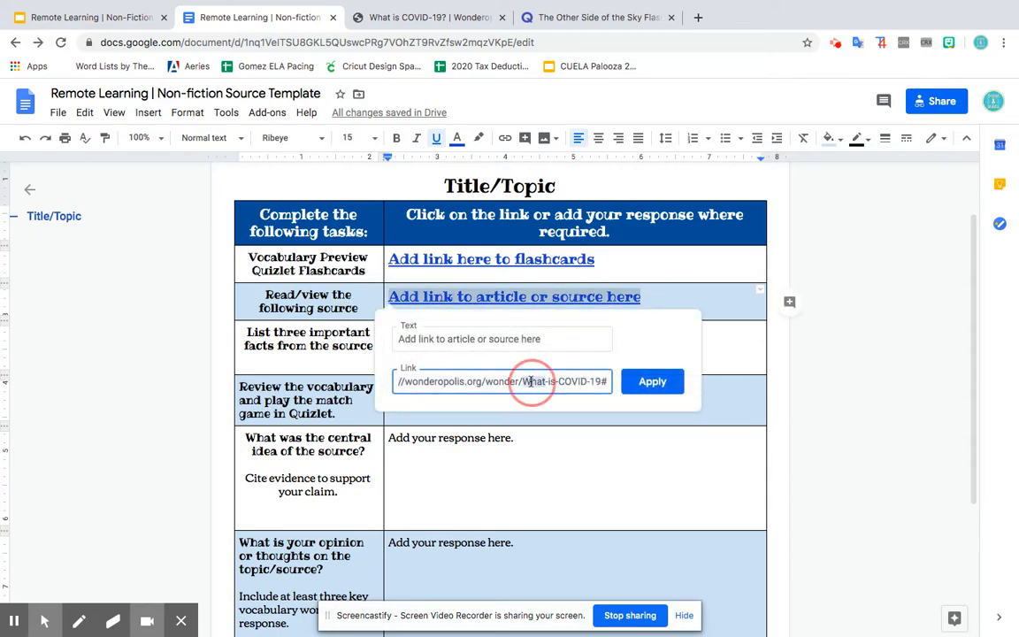
pyautogui.click(530, 382)
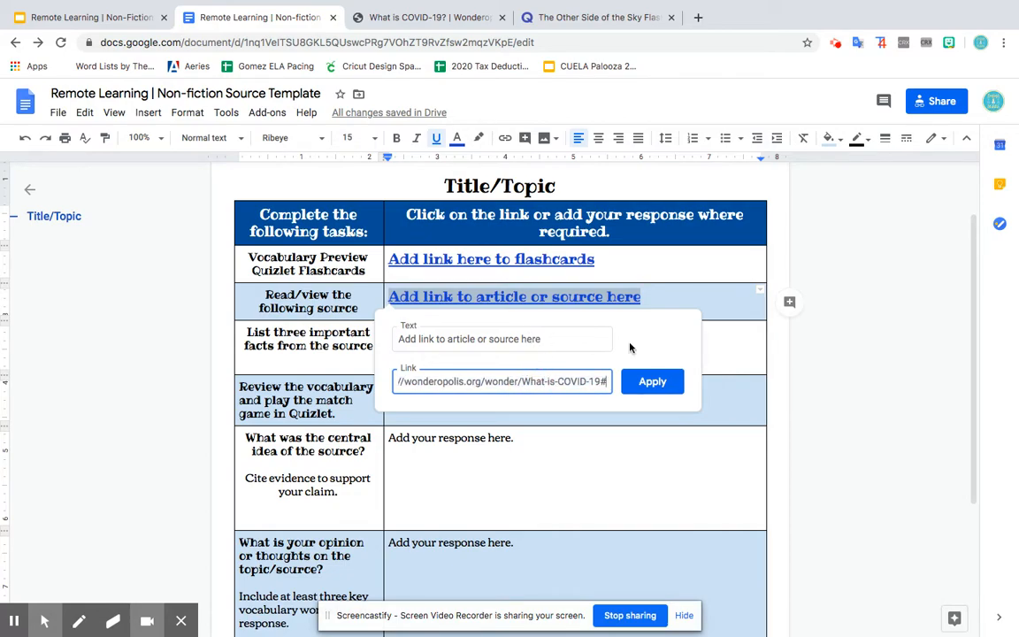
pyautogui.click(677, 373)
pyautogui.scroll(-1, 644, 351)
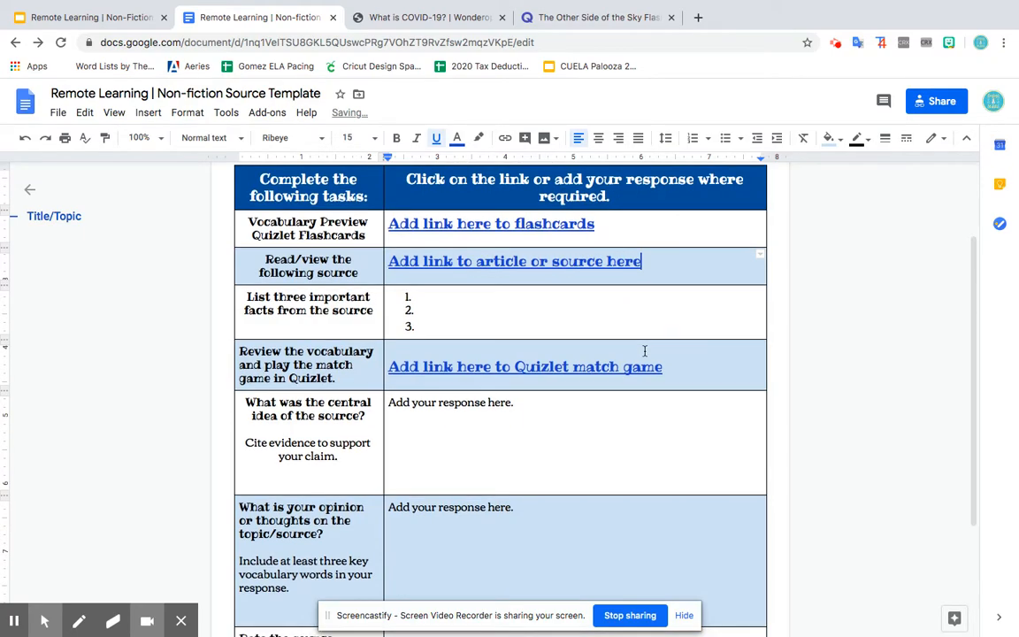
pyautogui.scroll(2, 593, 245)
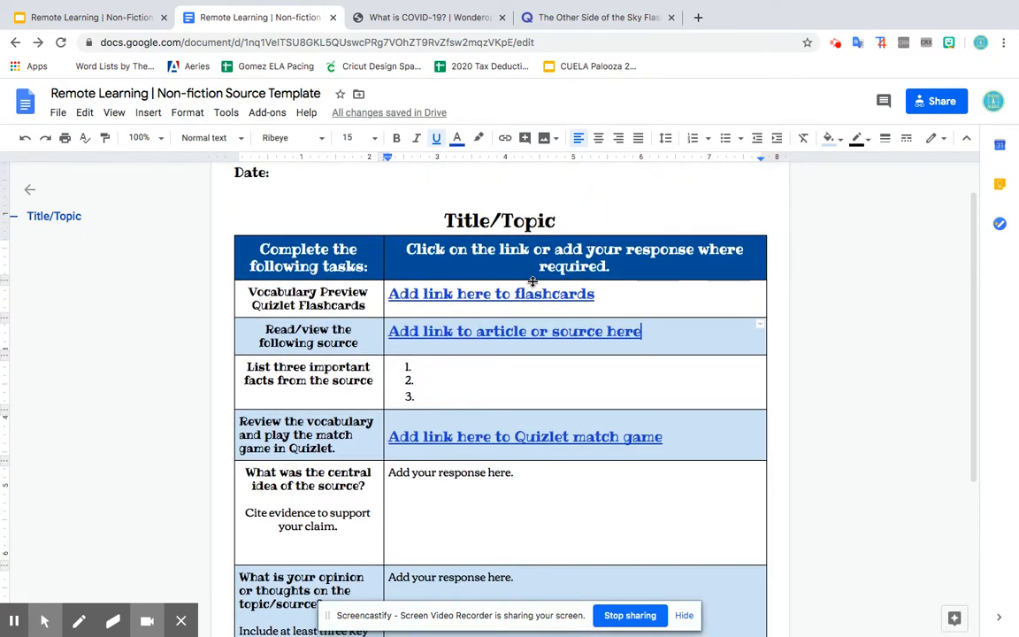
# - Close the share dialog on the Quizlet set and go through its flashcards to the last one, flipping cards along the way
pyautogui.click(591, 15)
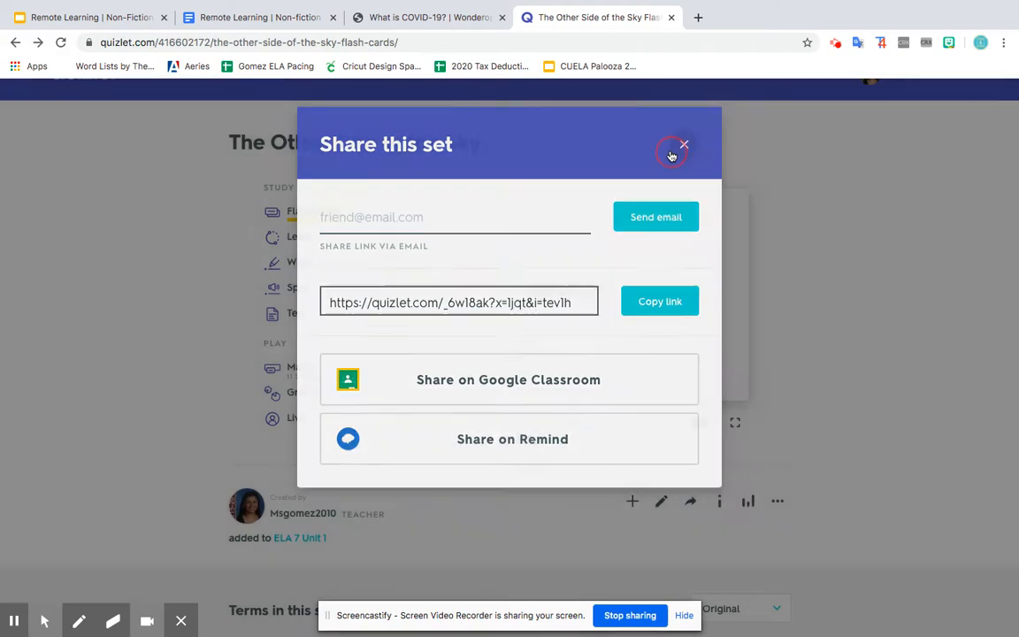
pyautogui.click(684, 148)
pyautogui.click(619, 426)
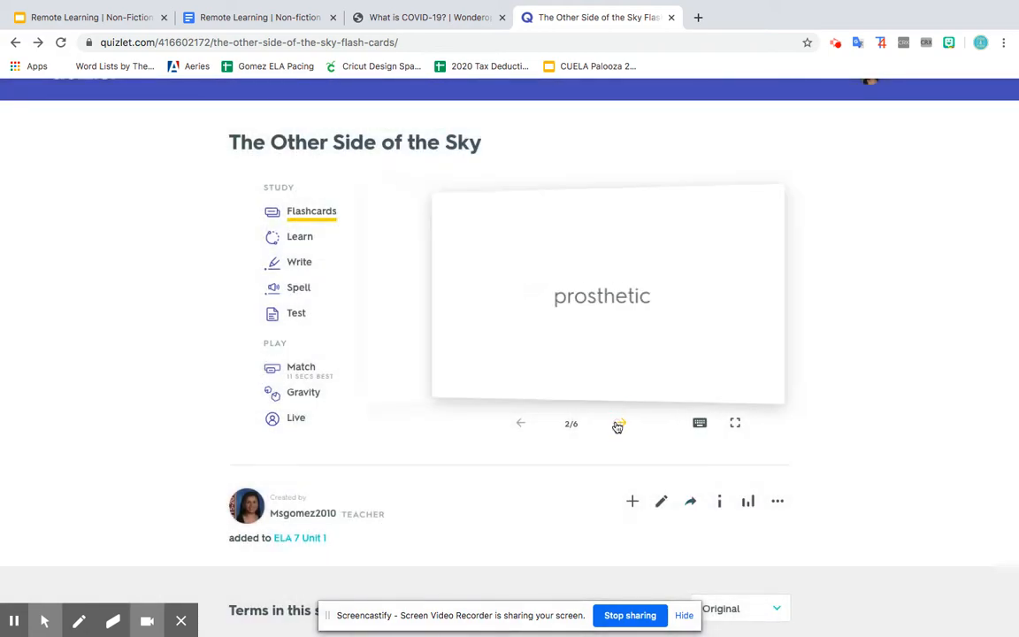
pyautogui.click(618, 426)
pyautogui.click(618, 368)
pyautogui.click(622, 369)
pyautogui.click(622, 422)
pyautogui.click(616, 348)
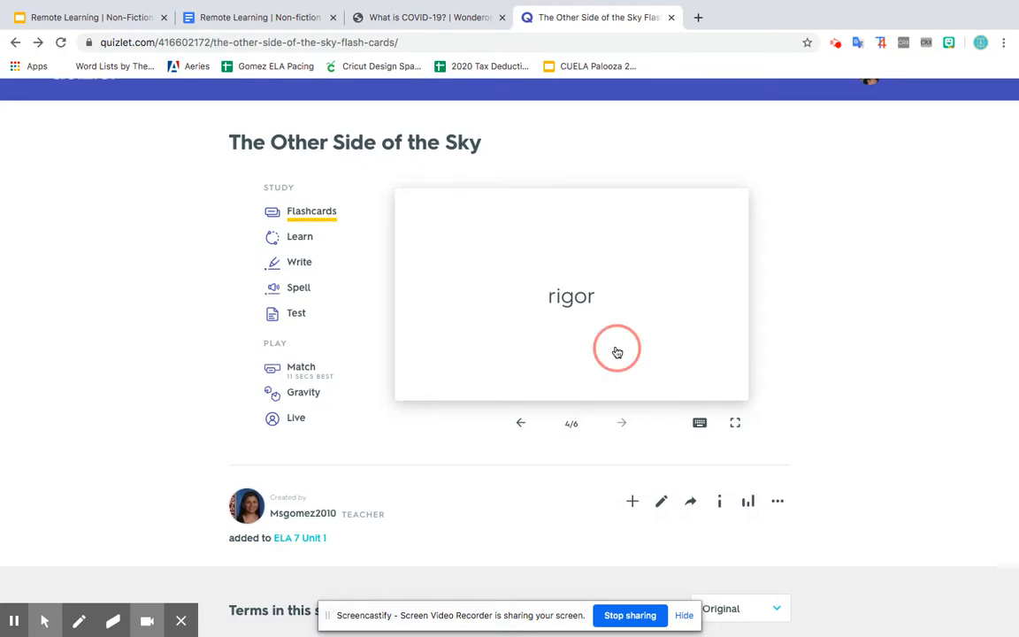
pyautogui.click(623, 423)
pyautogui.click(620, 351)
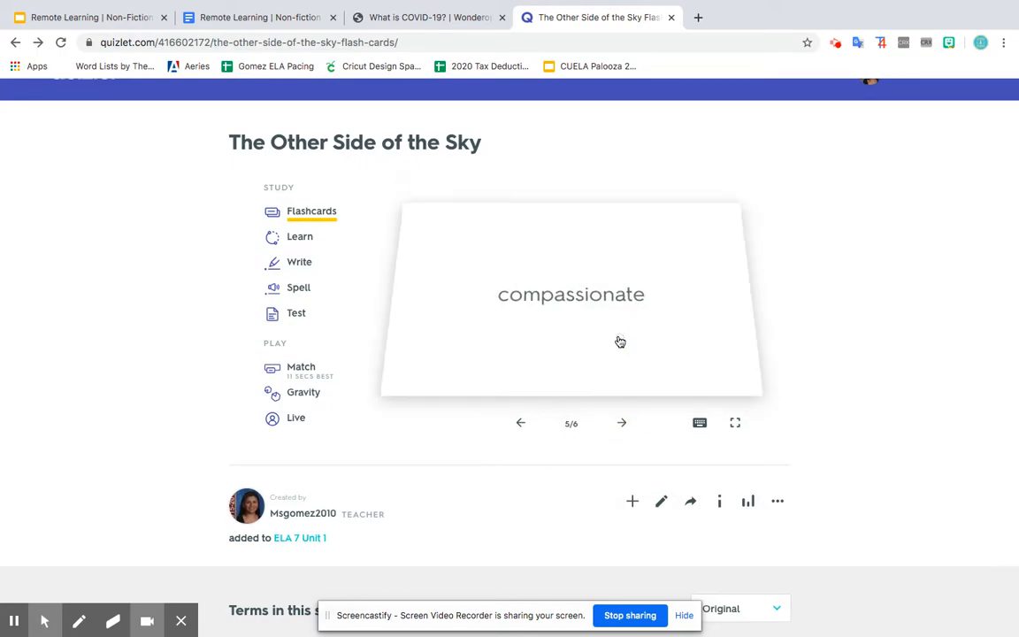
pyautogui.click(622, 422)
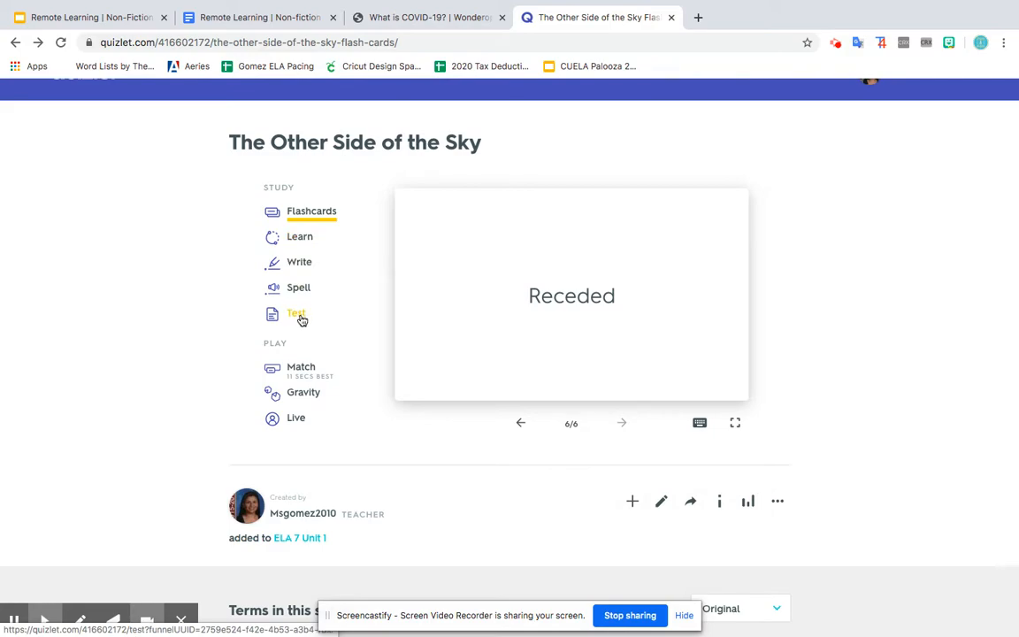
# - Highlight the vocabulary words in the Wonder Words box of the Wonderopolis COVID-19 article
pyautogui.click(422, 17)
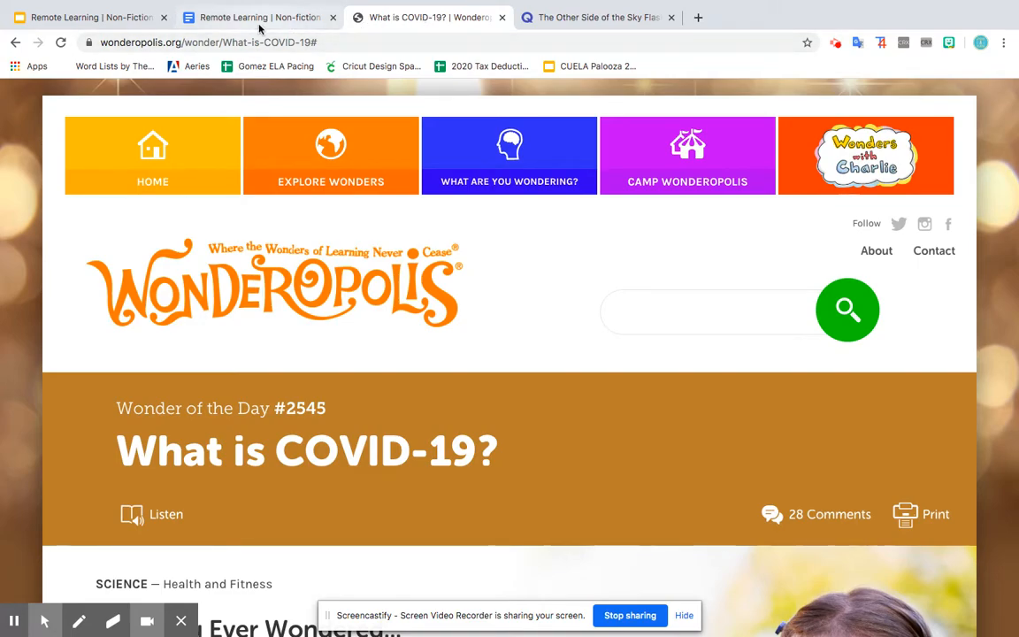
pyautogui.moveTo(410, 5)
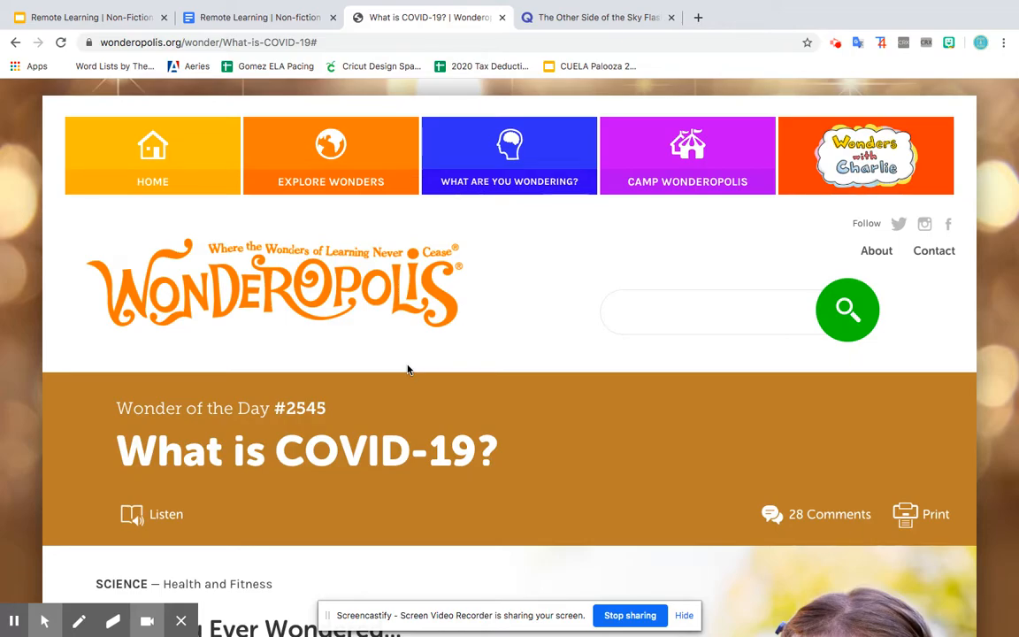
pyautogui.scroll(-3, 408, 367)
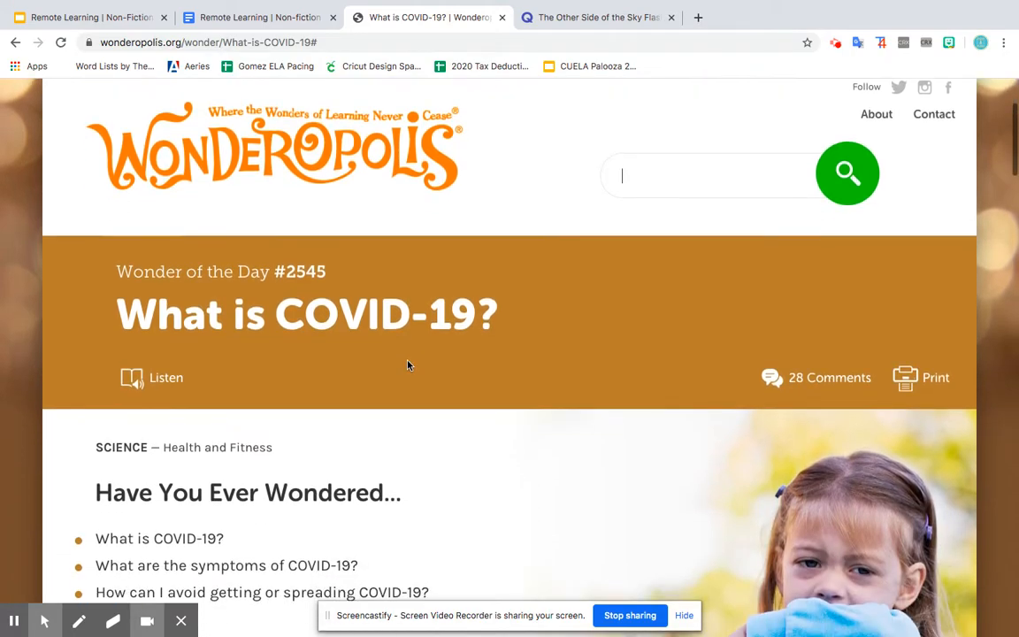
pyautogui.scroll(-20, 408, 366)
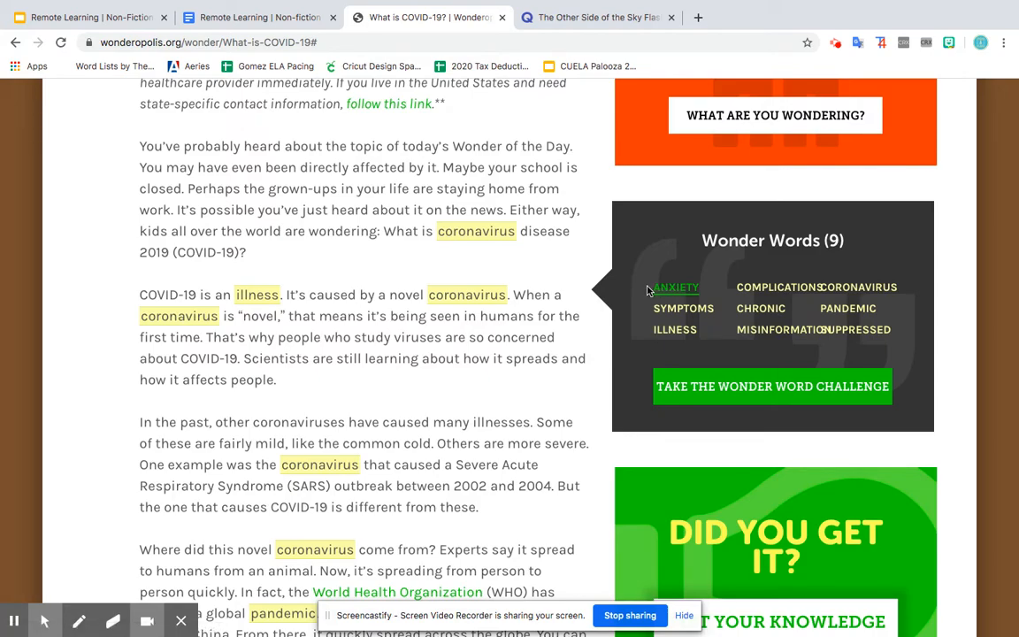
pyautogui.moveTo(654, 286); pyautogui.dragTo(895, 335)
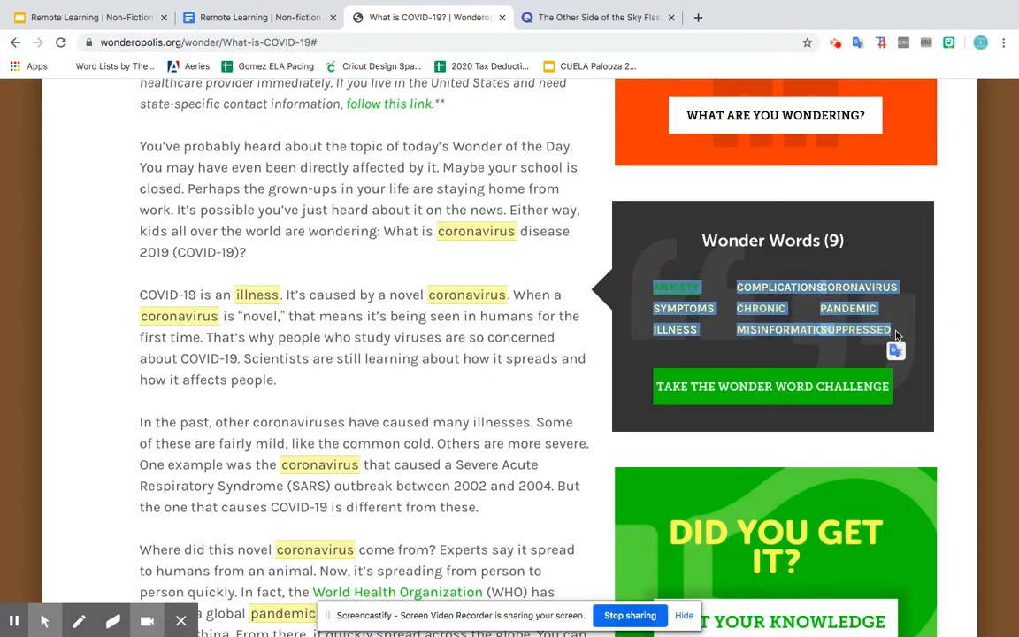
pyautogui.moveTo(549, 2)
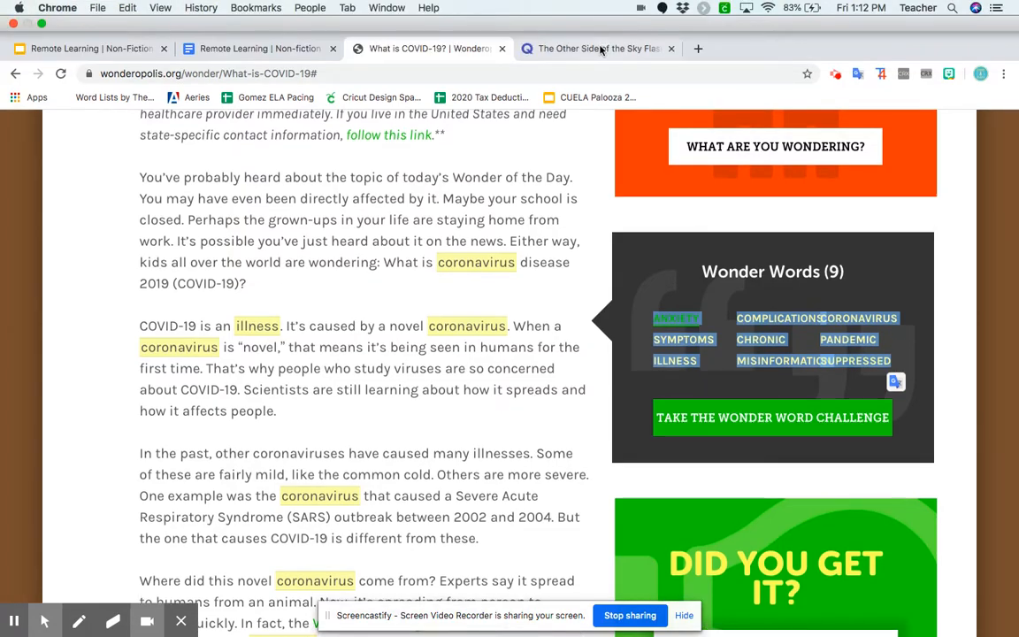
# - Switch to Quizlet and open the auto-saved "What is COVID-19?" draft study set for editing
pyautogui.click(600, 49)
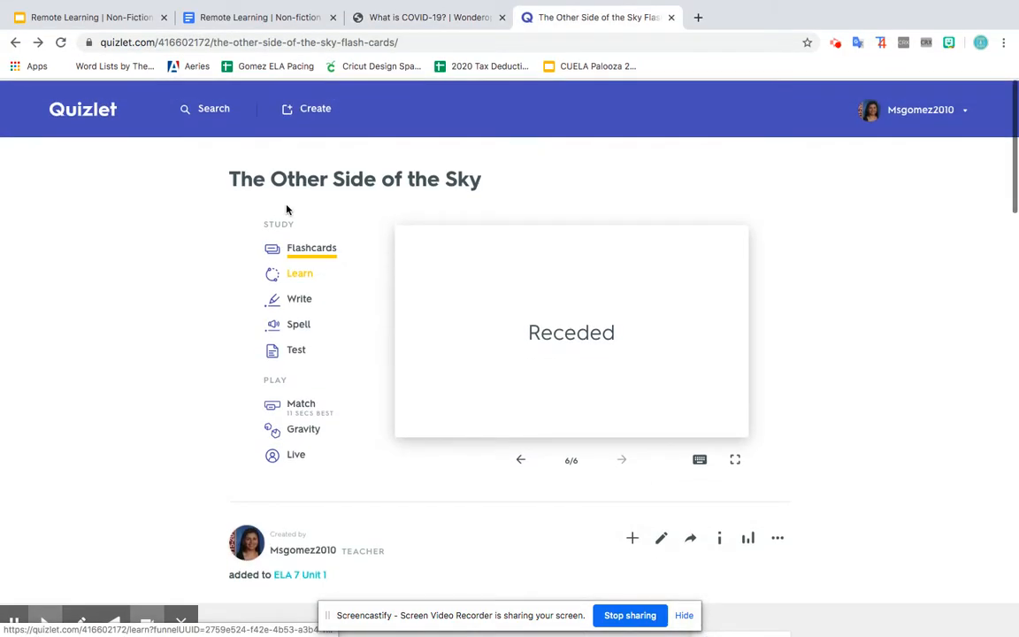
pyautogui.click(106, 110)
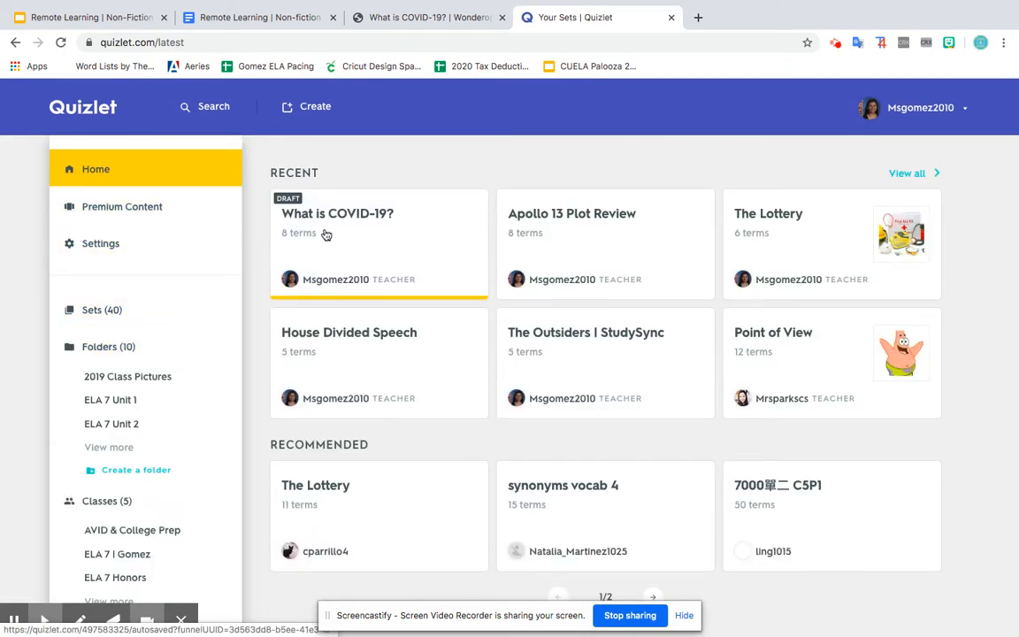
pyautogui.click(326, 234)
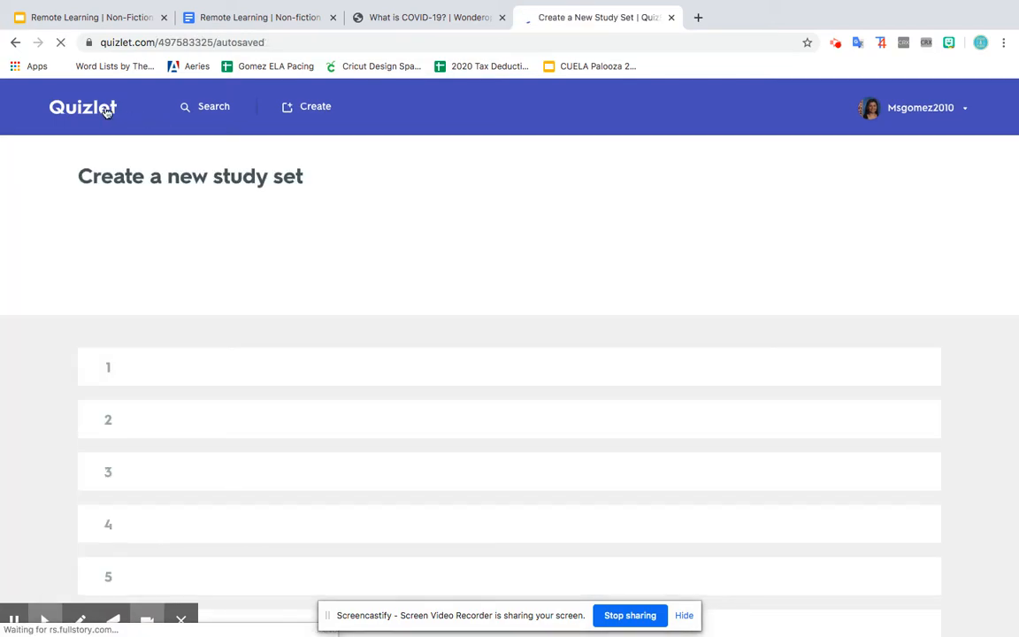
pyautogui.click(107, 110)
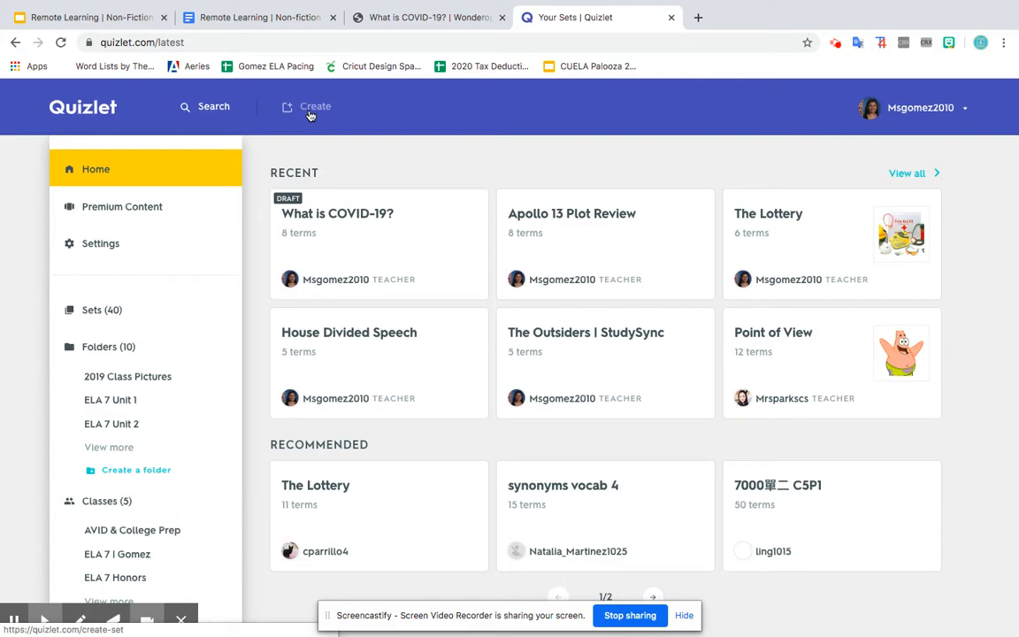
pyautogui.click(311, 115)
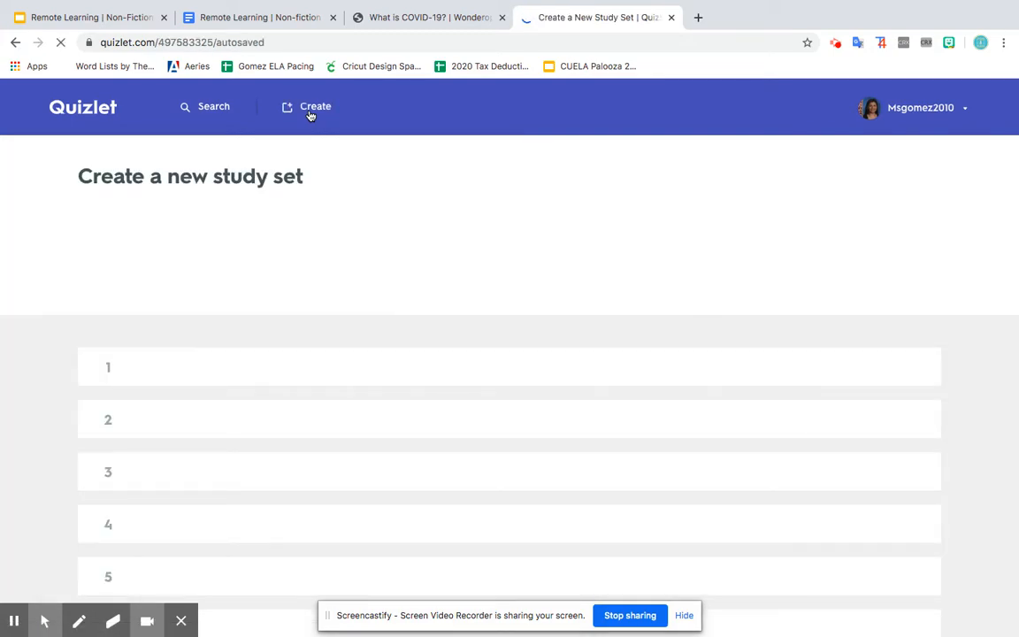
pyautogui.click(74, 230)
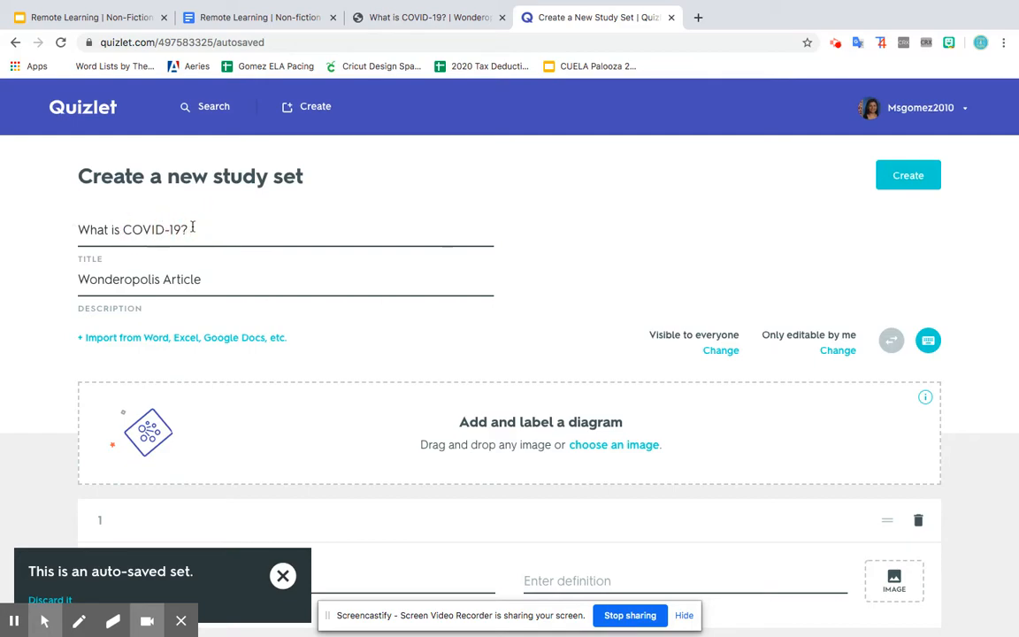
# - Import ANXIETY, SYMPTOMS, ILLNESS, COMPLICATIONS, CHRONIC, MISINFORMATION, CORONAVIRUS, PANDEMIC and SUPPRESSED into the study set as new cards
pyautogui.scroll(-1, 199, 282)
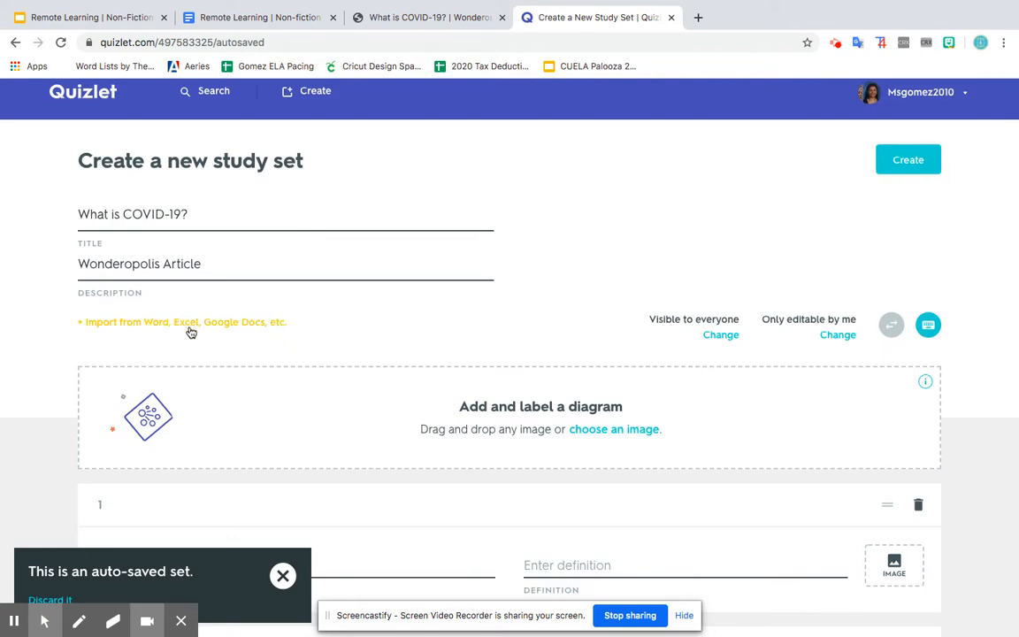
pyautogui.click(239, 326)
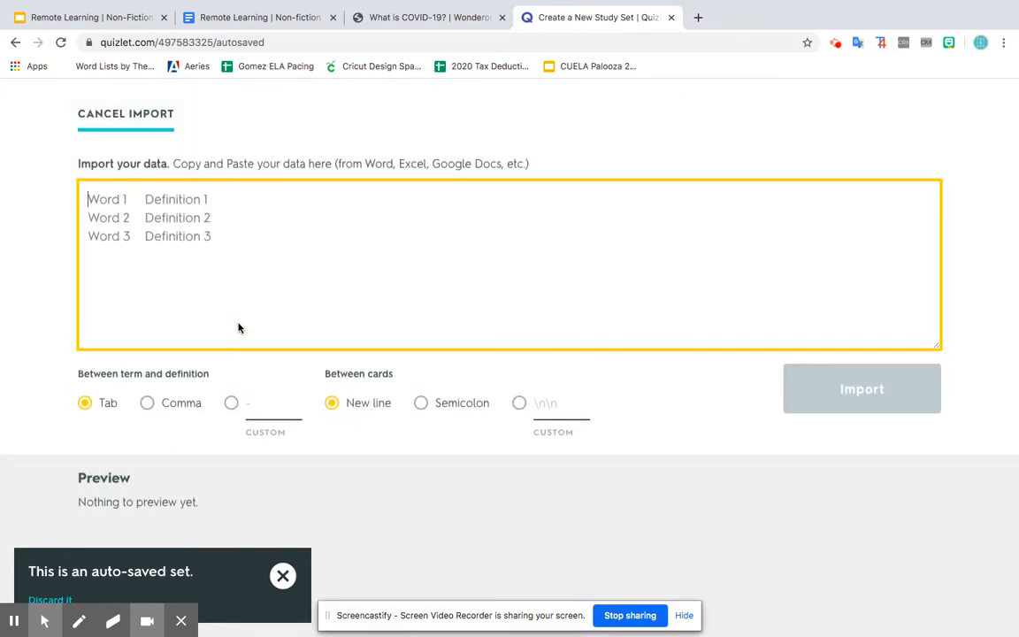
pyautogui.write('ANXIETY SYMPTOMS ILLNESS COMPLICATIONS CHRONIC MISINFORMATION CORONAVIRUS PANDEMIC SUPPRESSED')
pyautogui.scroll(-1, 205, 311)
pyautogui.scroll(1, 200, 309)
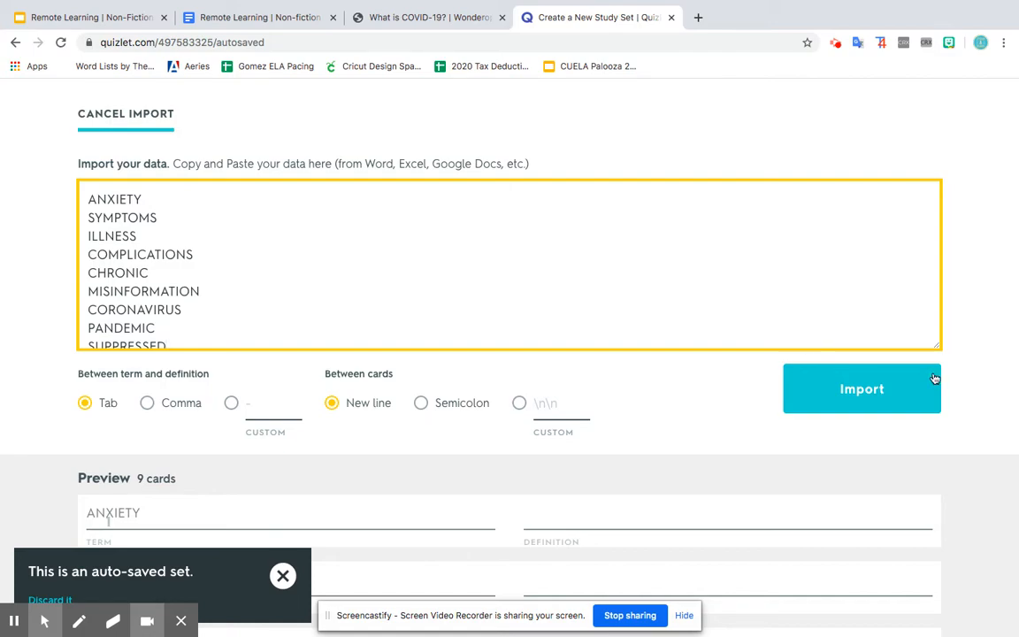
pyautogui.click(908, 392)
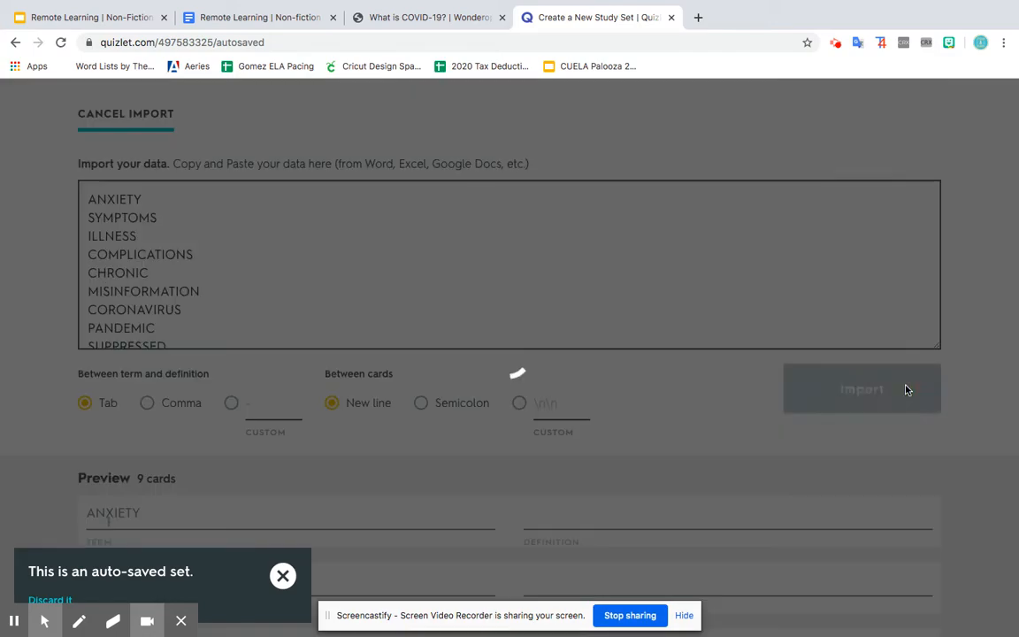
# - Give the SYMPTOMS card the suggested definition "the conditions that together tell a doctor what is wrong"
pyautogui.scroll(5, 246, 253)
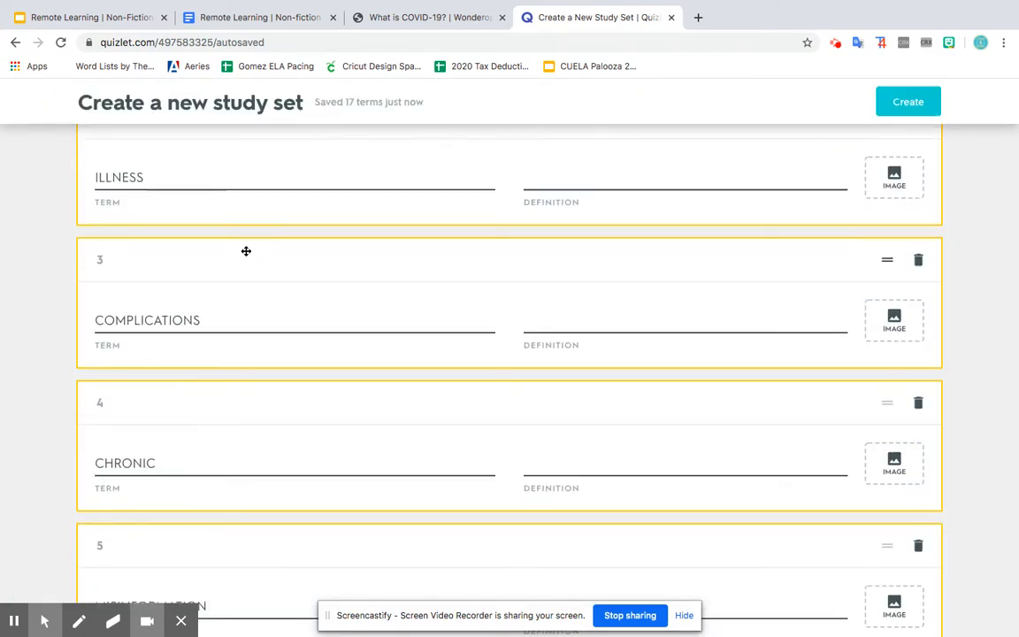
pyautogui.scroll(-14, 246, 255)
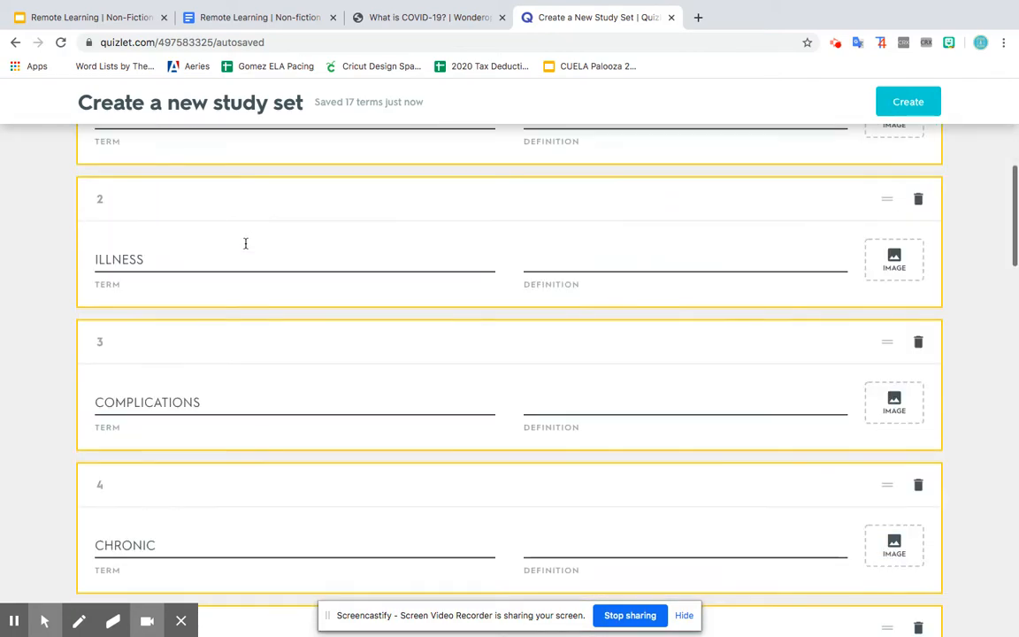
pyautogui.scroll(7, 246, 245)
pyautogui.scroll(8, 246, 245)
pyautogui.scroll(-3, 246, 241)
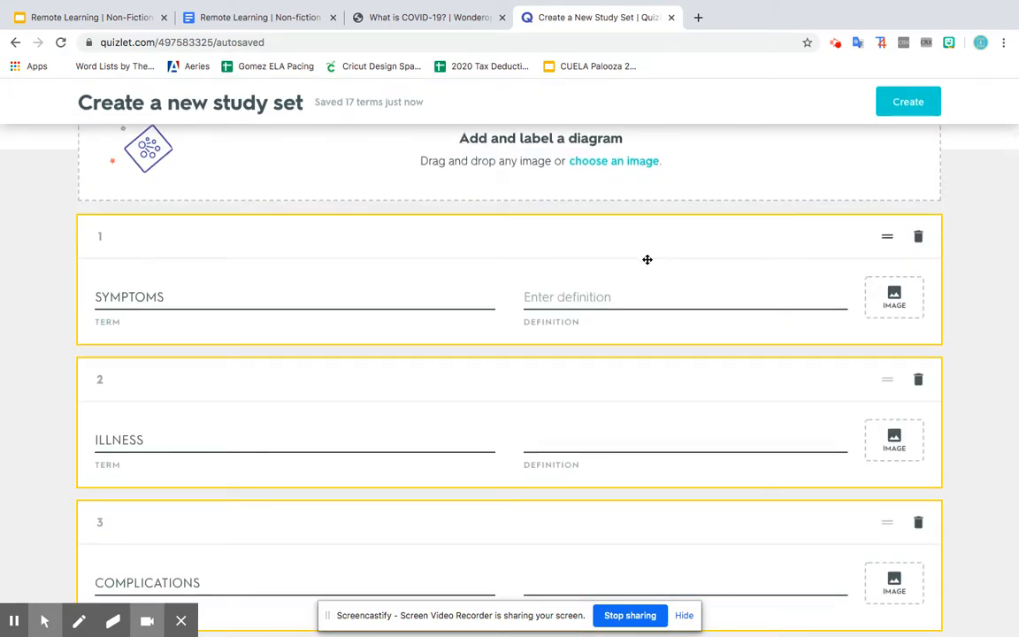
pyautogui.click(587, 296)
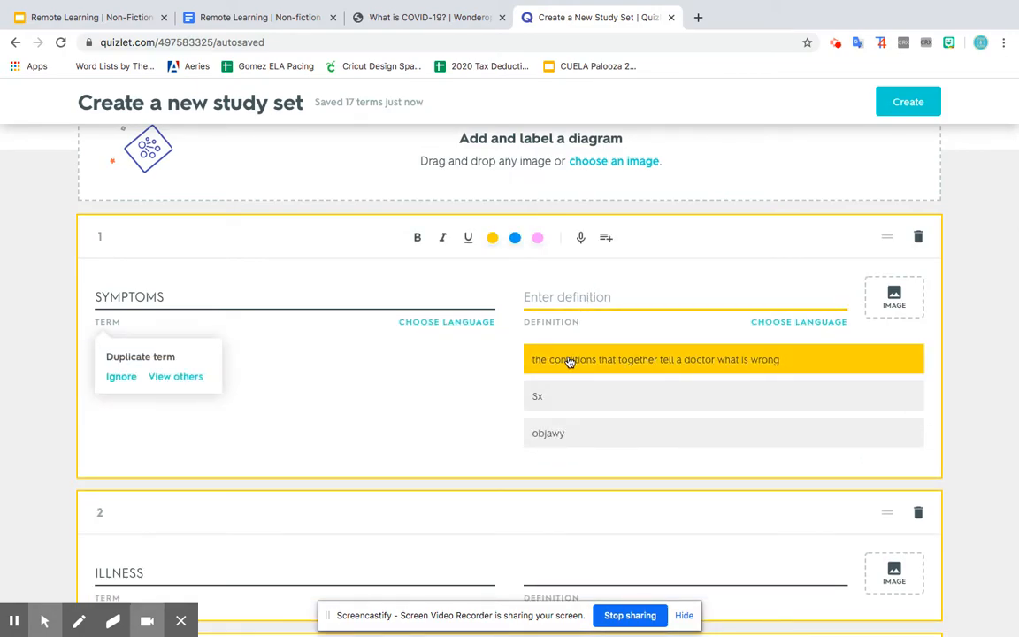
pyautogui.click(570, 361)
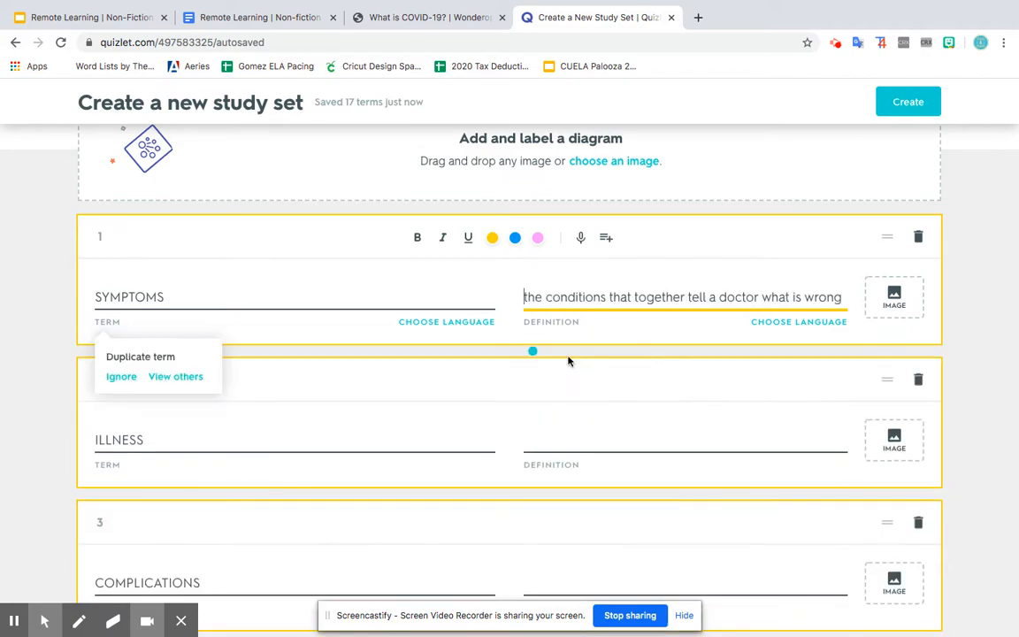
# - Check the suggested definitions for the ILLNESS card and look at the Wonder Words in the Wonderopolis article
pyautogui.click(540, 441)
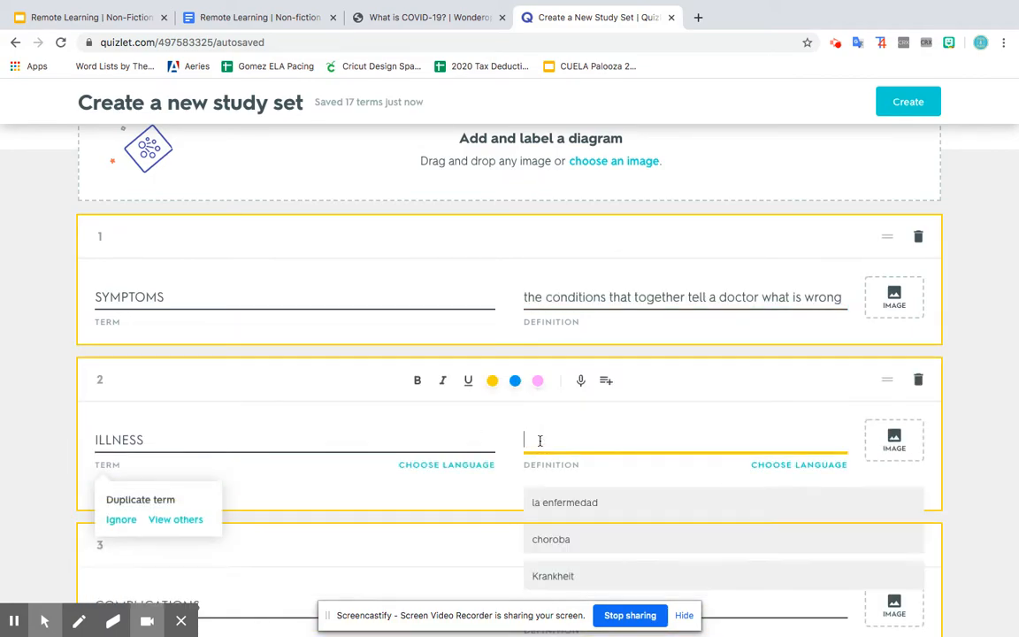
pyautogui.scroll(-1, 535, 493)
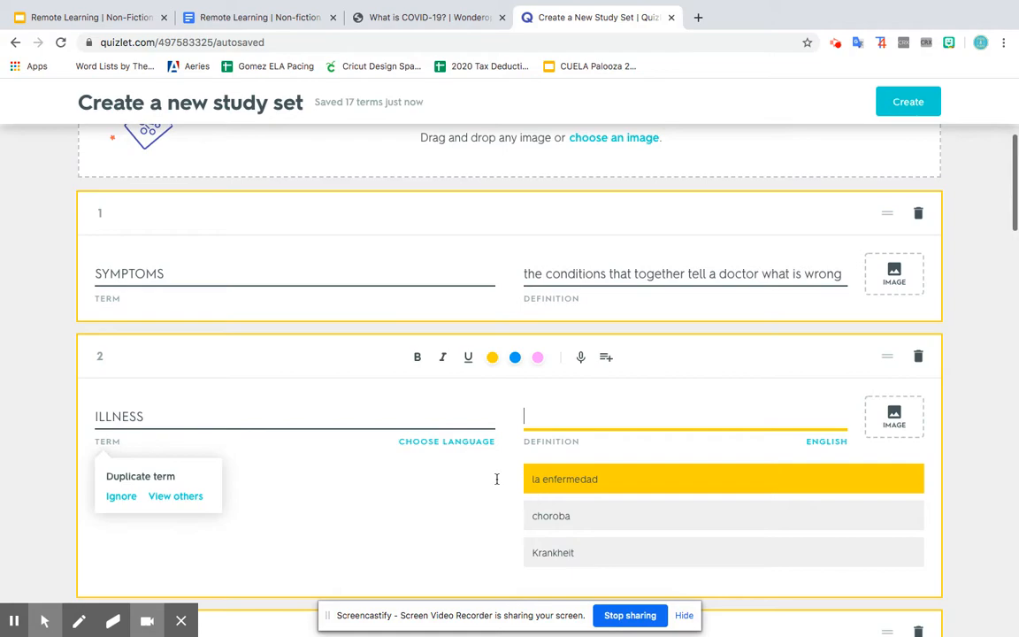
pyautogui.click(421, 406)
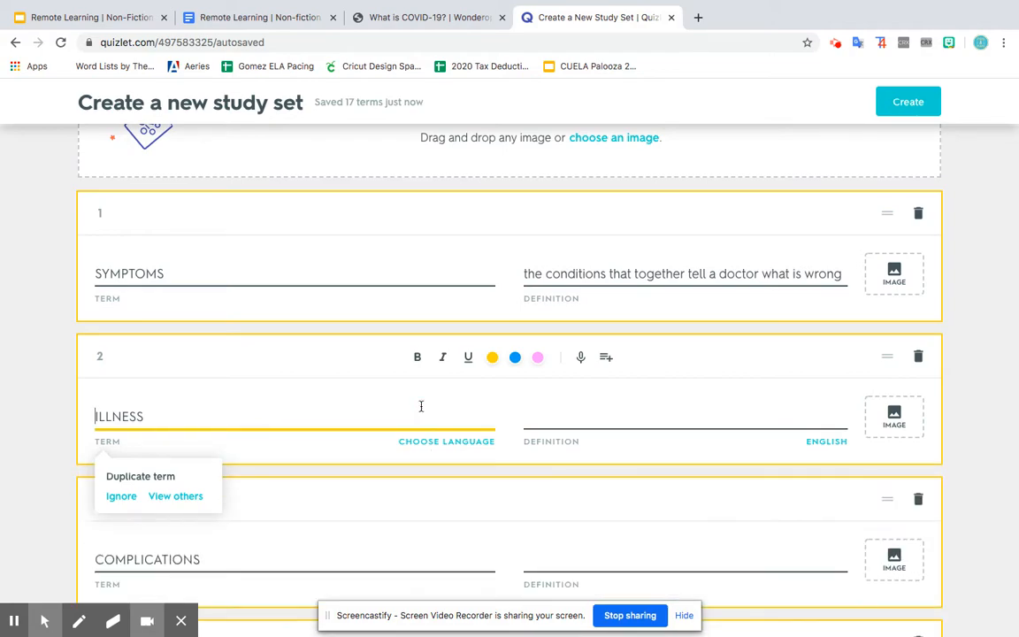
pyautogui.click(427, 17)
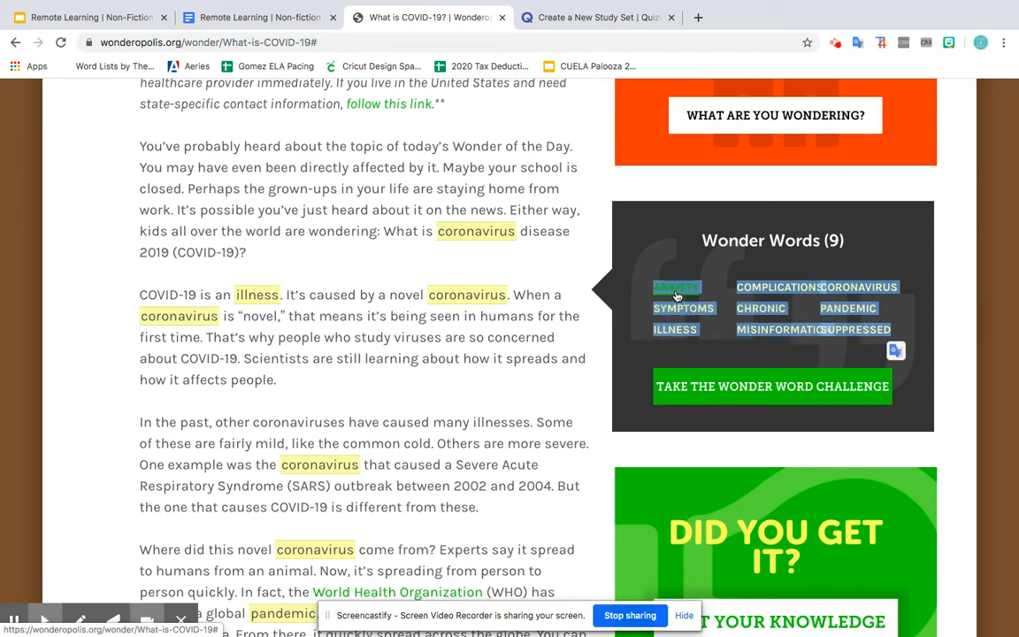
pyautogui.moveTo(676, 296)
pyautogui.click(518, 19)
# - Apply the suggested definitions "events which serve to further the climax or catastrophe" to COMPLICATIONS and "continuing for a long time" to CHRONIC
pyautogui.scroll(-2, 548, 443)
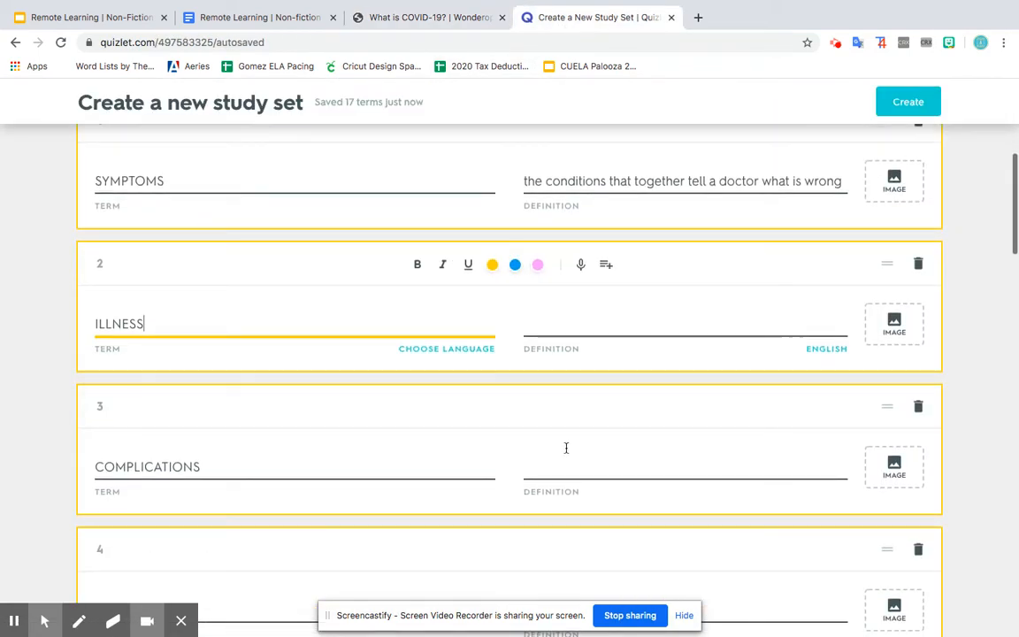
pyautogui.click(562, 468)
pyautogui.scroll(-2, 548, 464)
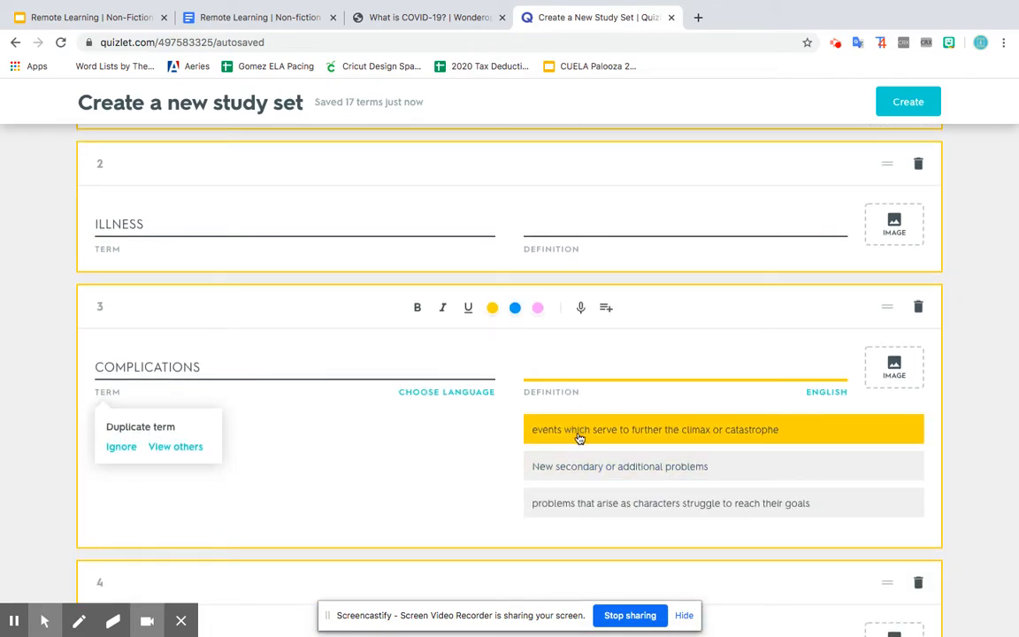
pyautogui.click(586, 433)
pyautogui.scroll(-2, 586, 416)
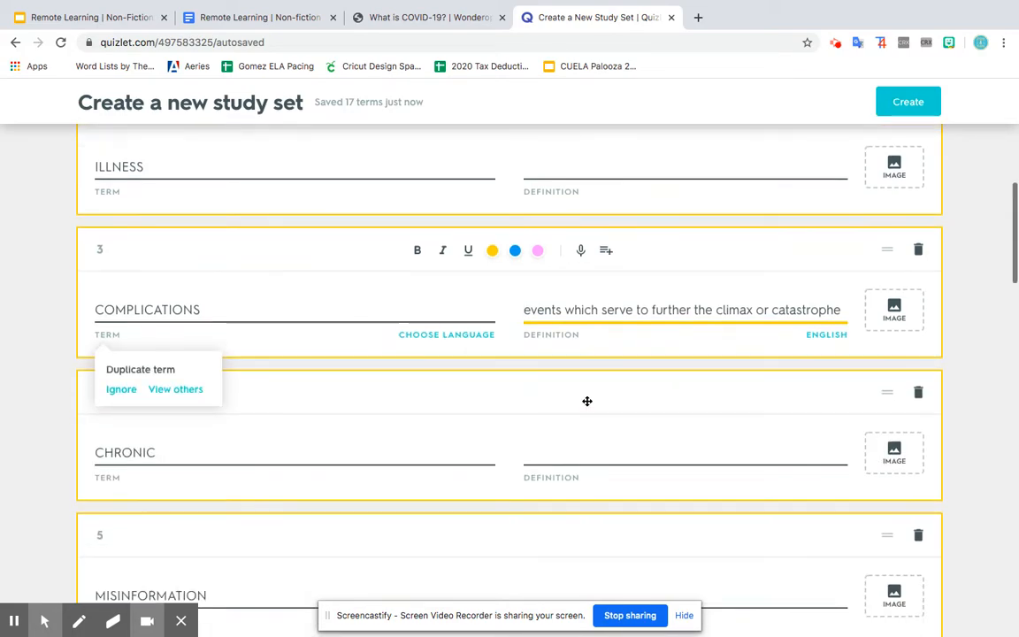
pyautogui.click(589, 410)
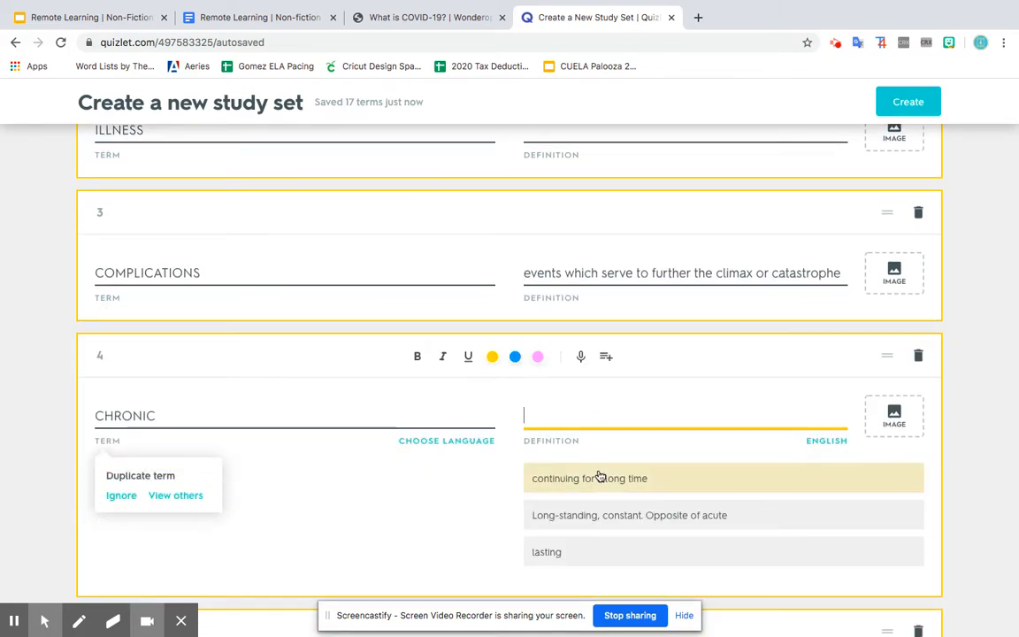
pyautogui.click(606, 479)
# - Apply the suggested definitions "Untrue or wrong information" to MISINFORMATION and "virus responsible for common cold" to CORONAVIRUS
pyautogui.scroll(-3, 603, 478)
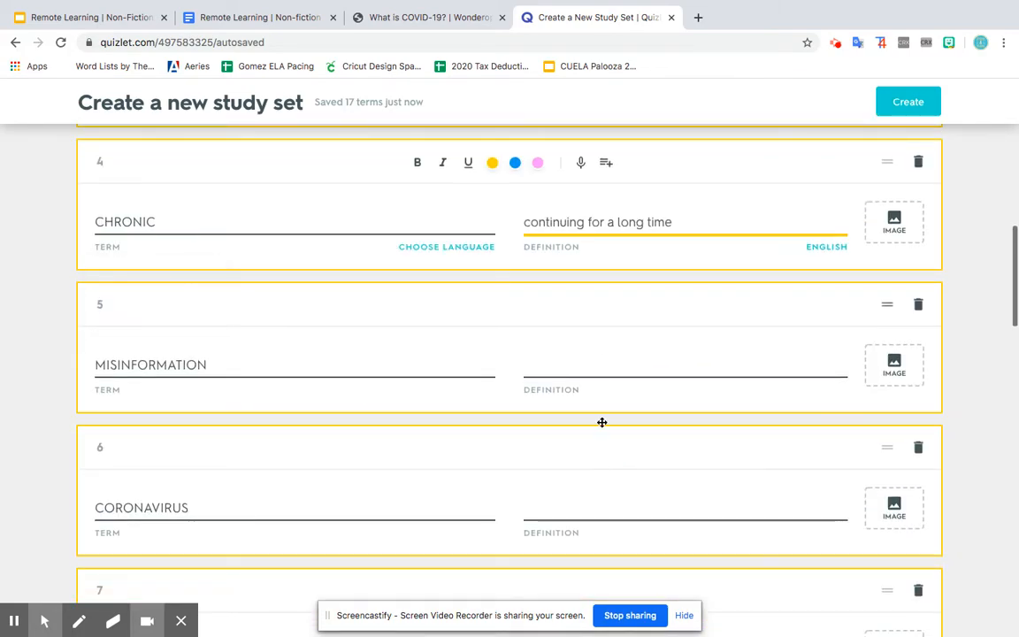
pyautogui.click(593, 358)
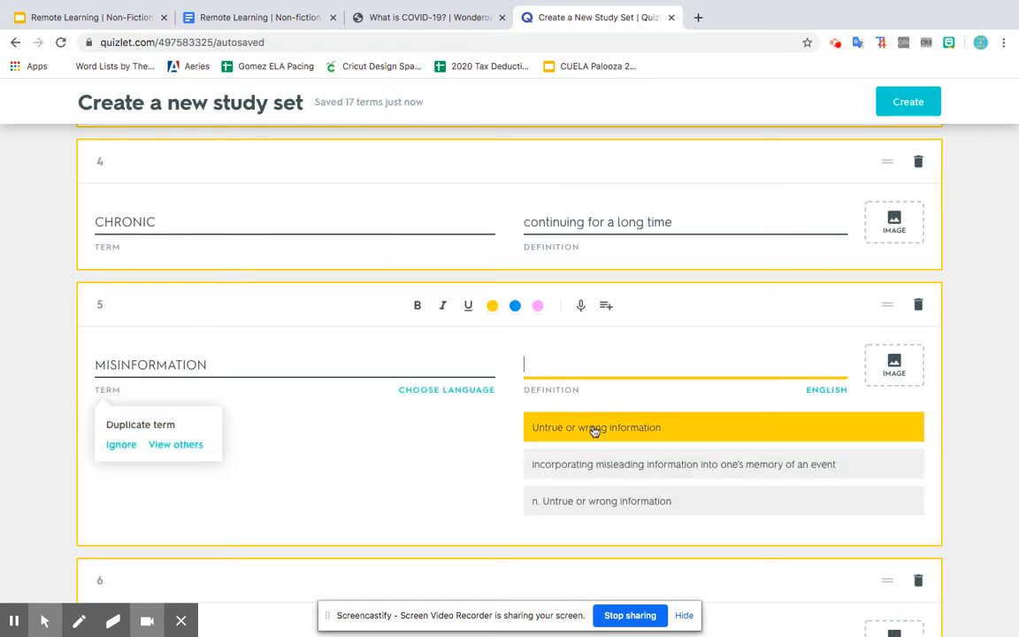
pyautogui.click(590, 427)
pyautogui.scroll(-2, 593, 407)
pyautogui.click(595, 375)
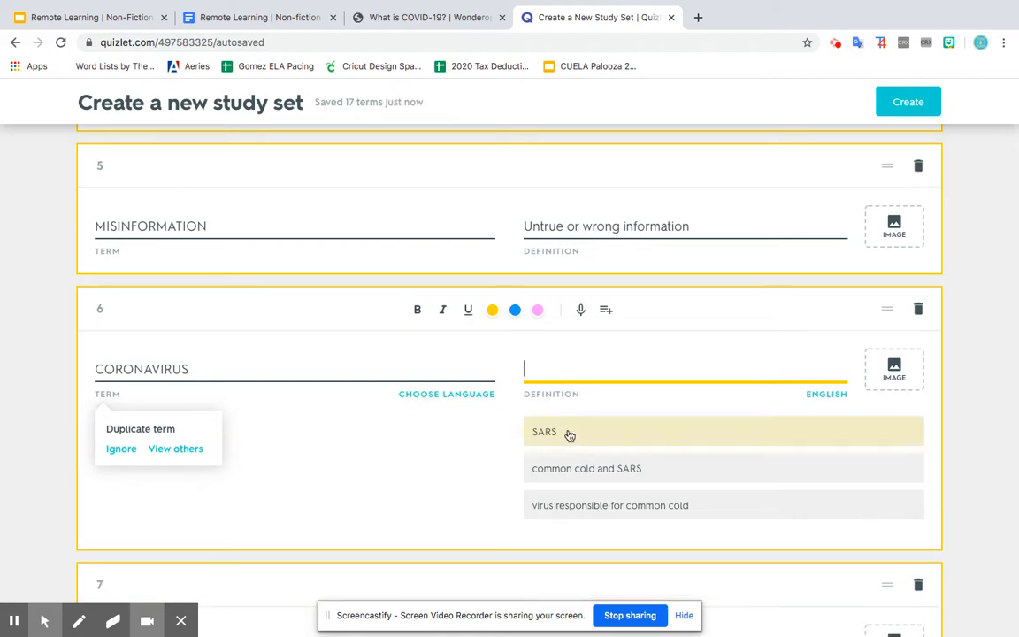
pyautogui.click(589, 513)
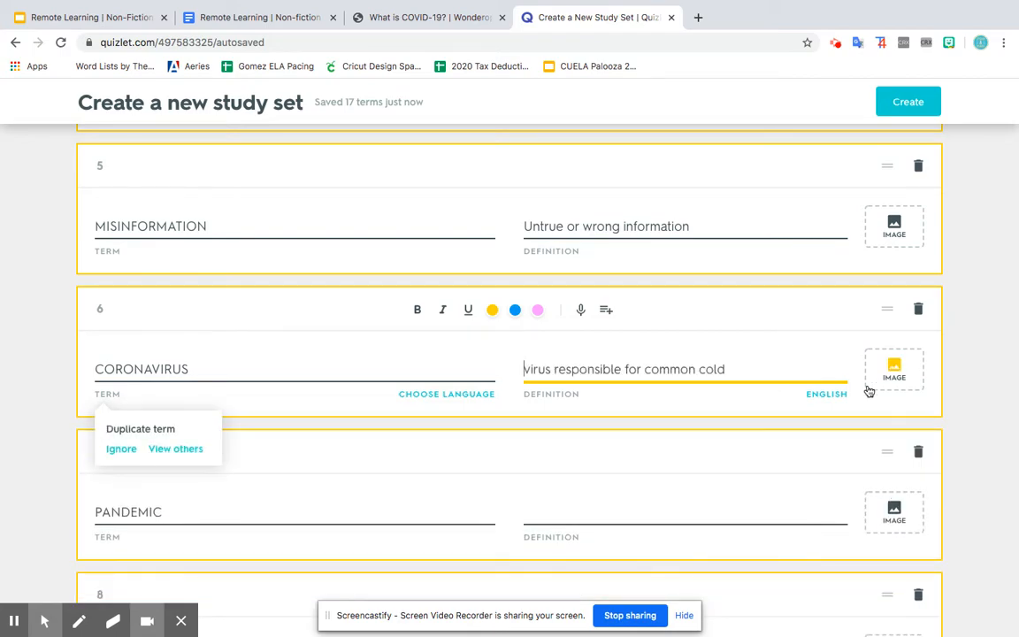
# - Add the first suggested image, the collage of sick people, to the SYMPTOMS card
pyautogui.scroll(3, 869, 288)
pyautogui.scroll(5, 873, 284)
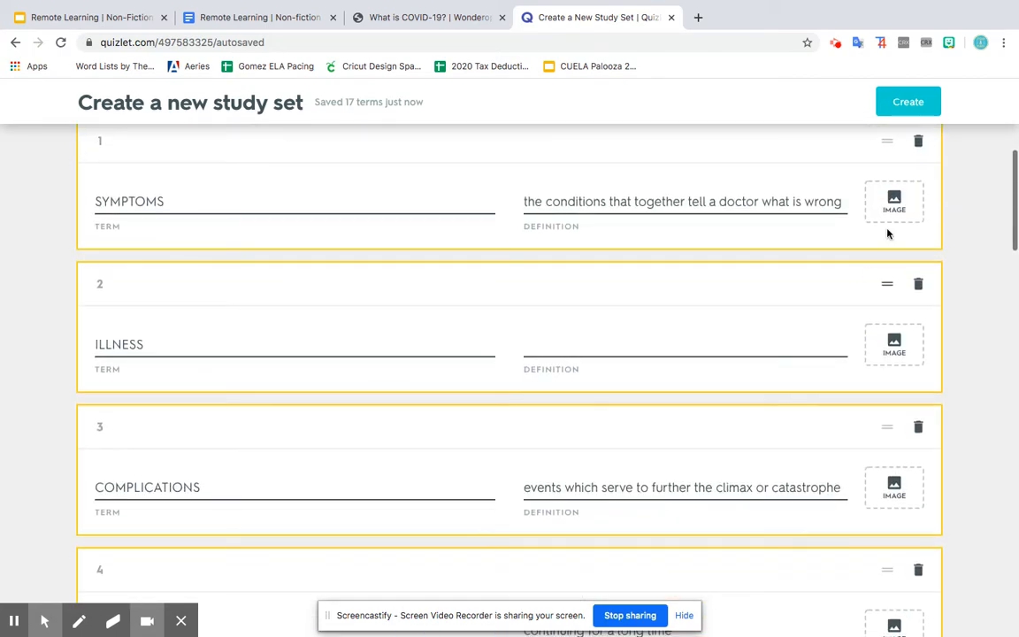
pyautogui.click(894, 217)
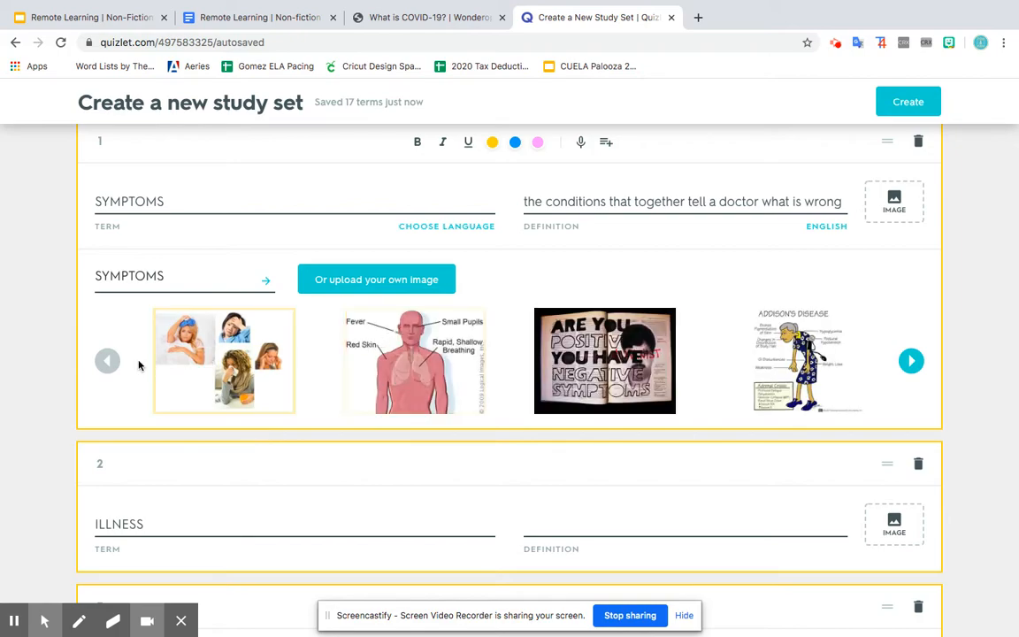
pyautogui.click(232, 381)
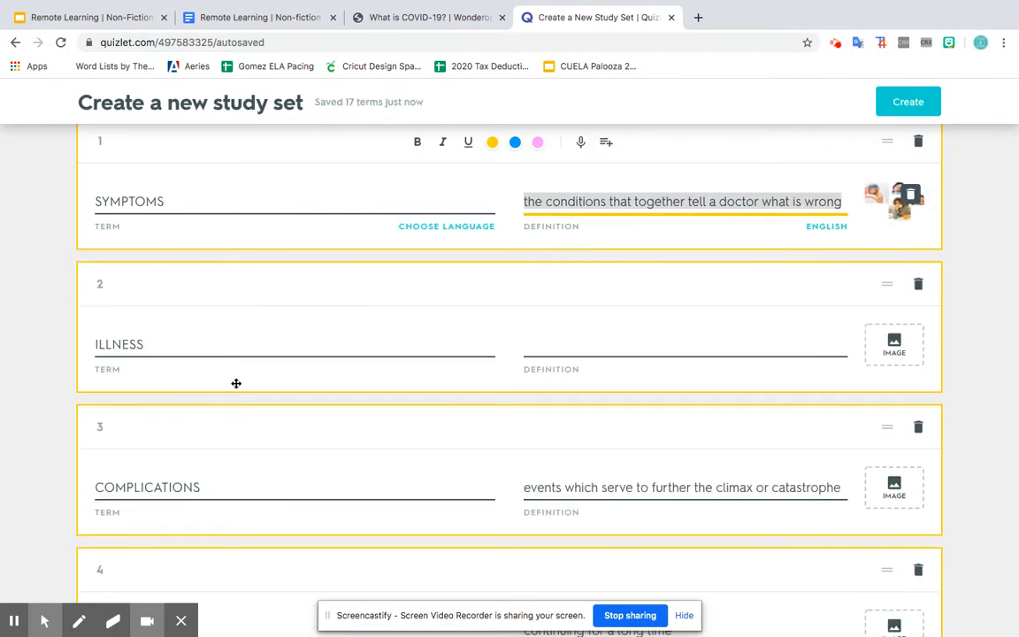
# - Try to create the "What is COVID-19?" study set and look through its cards down to the last one
pyautogui.scroll(1, 498, 232)
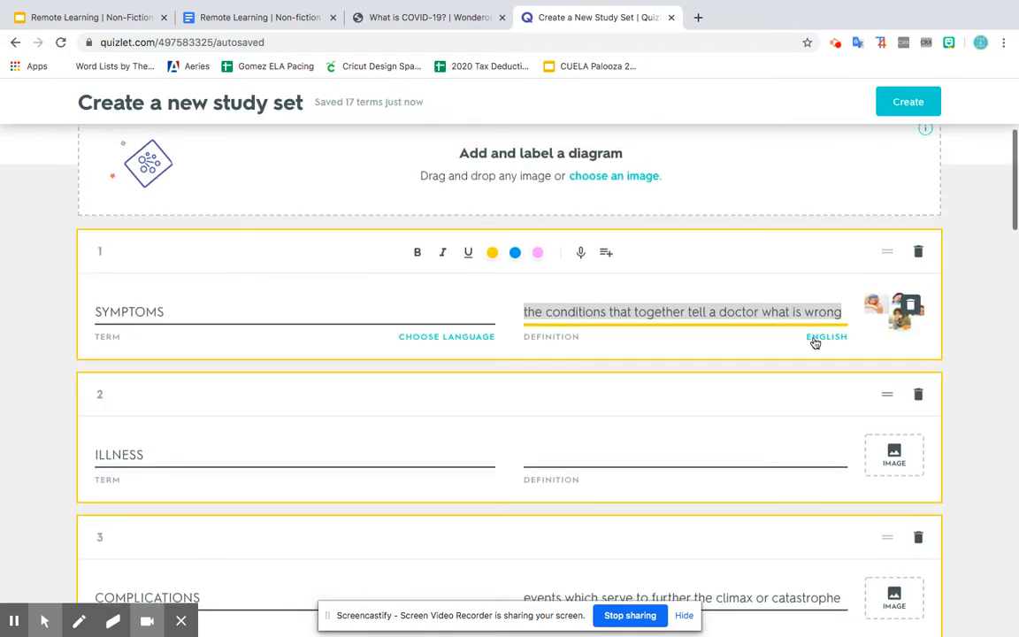
pyautogui.scroll(2, 813, 345)
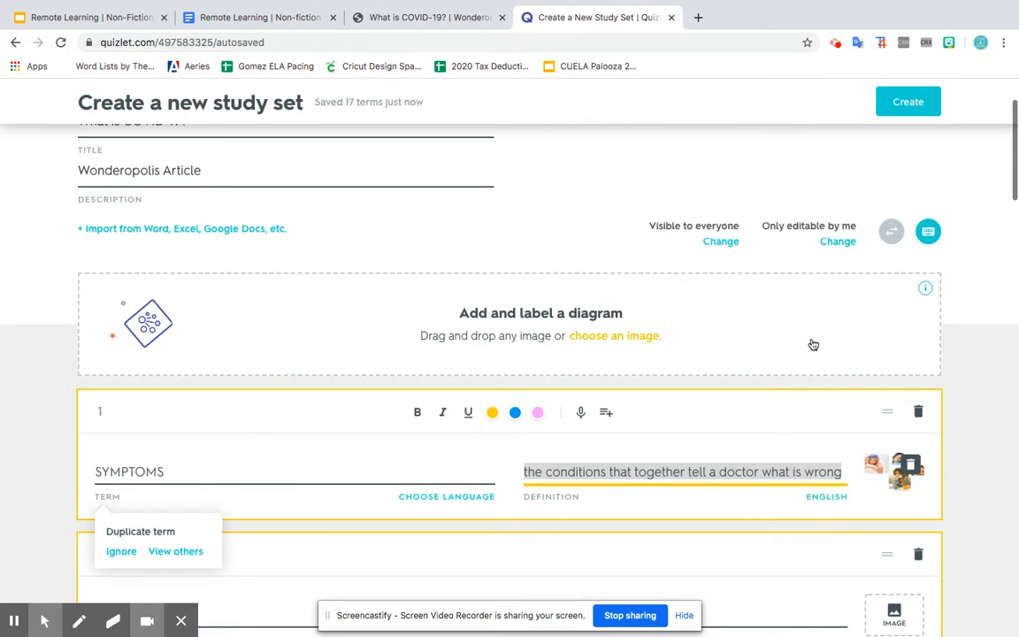
pyautogui.click(903, 105)
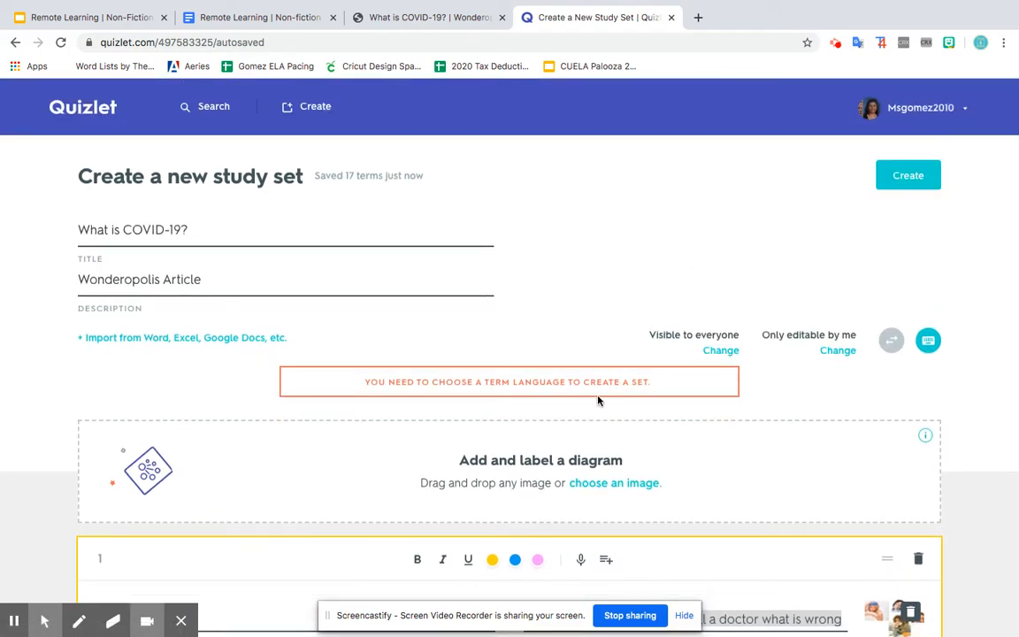
pyautogui.scroll(-4, 622, 404)
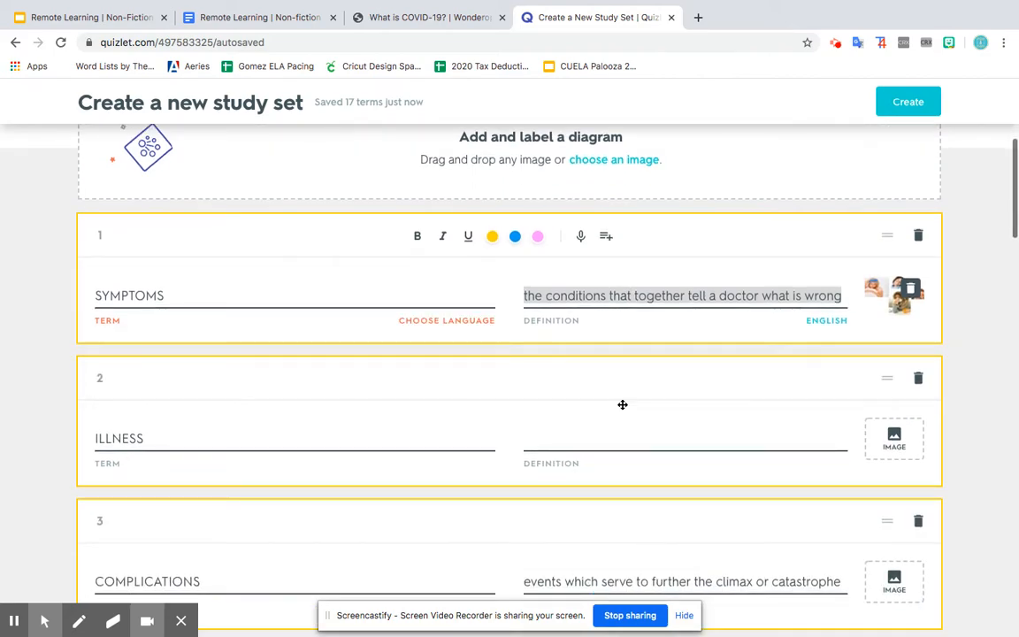
pyautogui.scroll(-1, 622, 404)
pyautogui.scroll(-9, 637, 398)
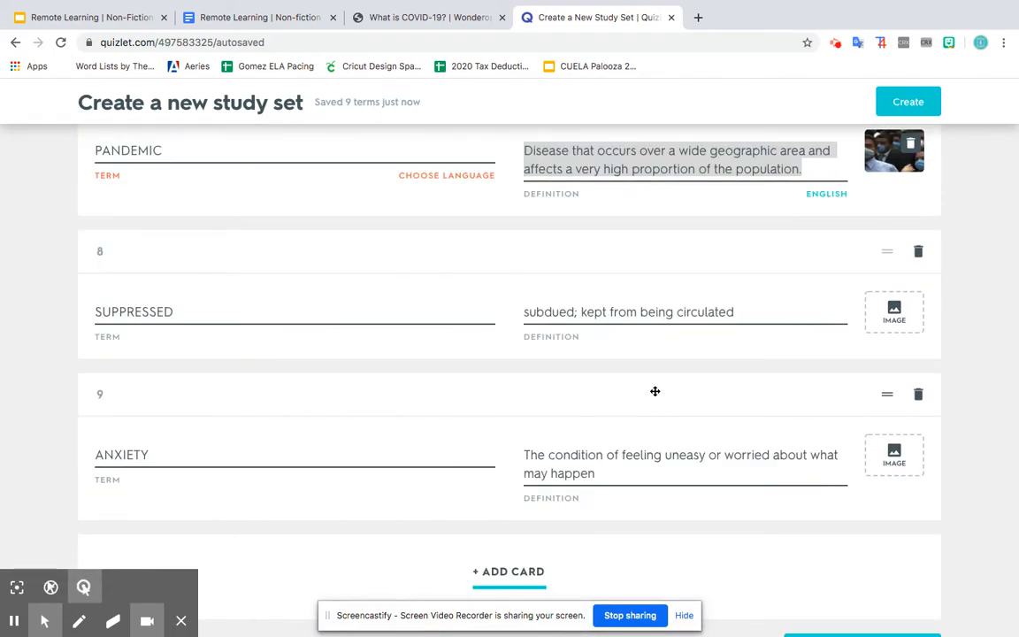
# - Add the suggested image of a hand pressing down on a figure to SUPPRESSED and the man clutching his head to ANXIETY
pyautogui.click(892, 312)
pyautogui.click(248, 412)
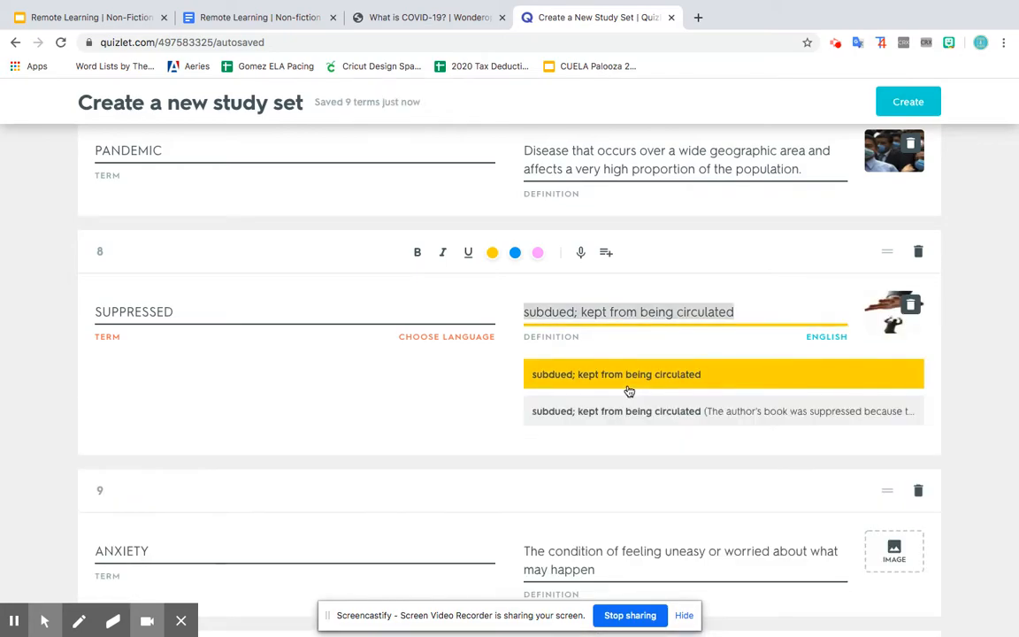
pyautogui.scroll(-2, 628, 391)
pyautogui.click(889, 412)
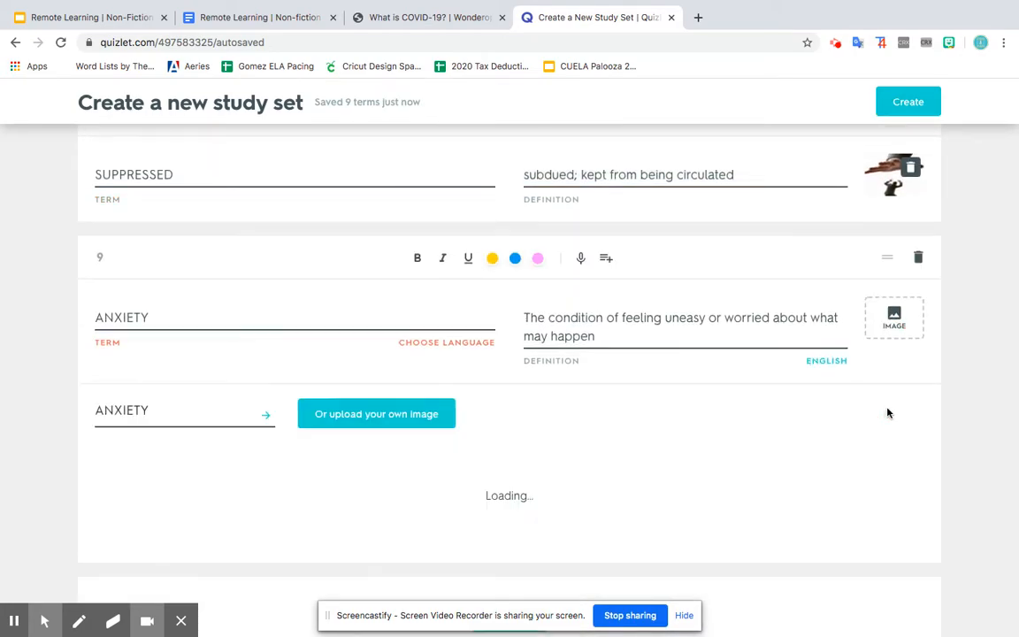
pyautogui.click(416, 517)
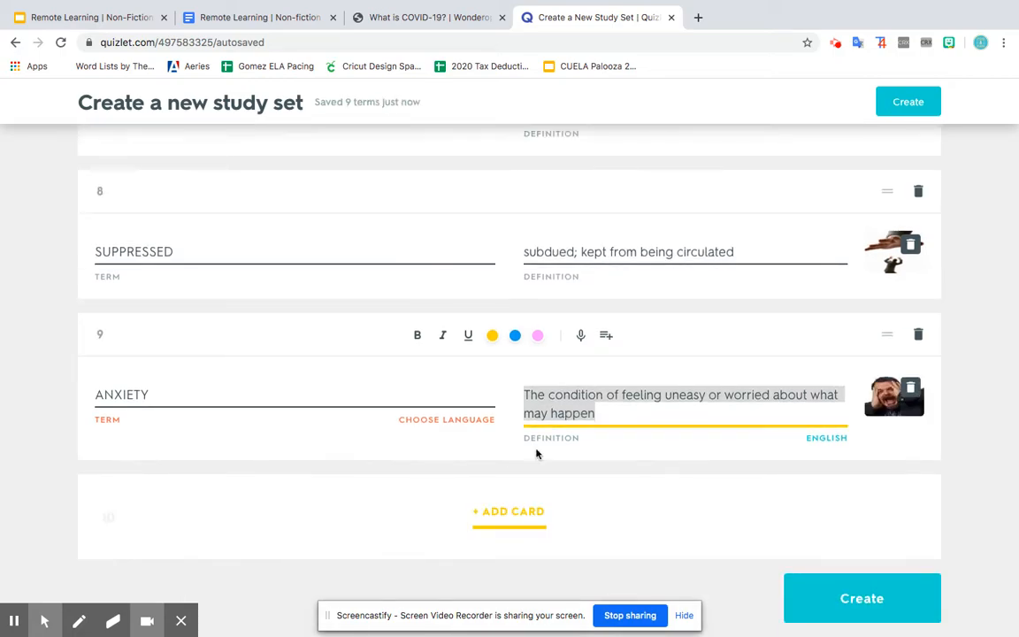
# - Set the study set's term language to English from the SYMPTOMS card
pyautogui.scroll(15, 558, 433)
pyautogui.scroll(2, 558, 432)
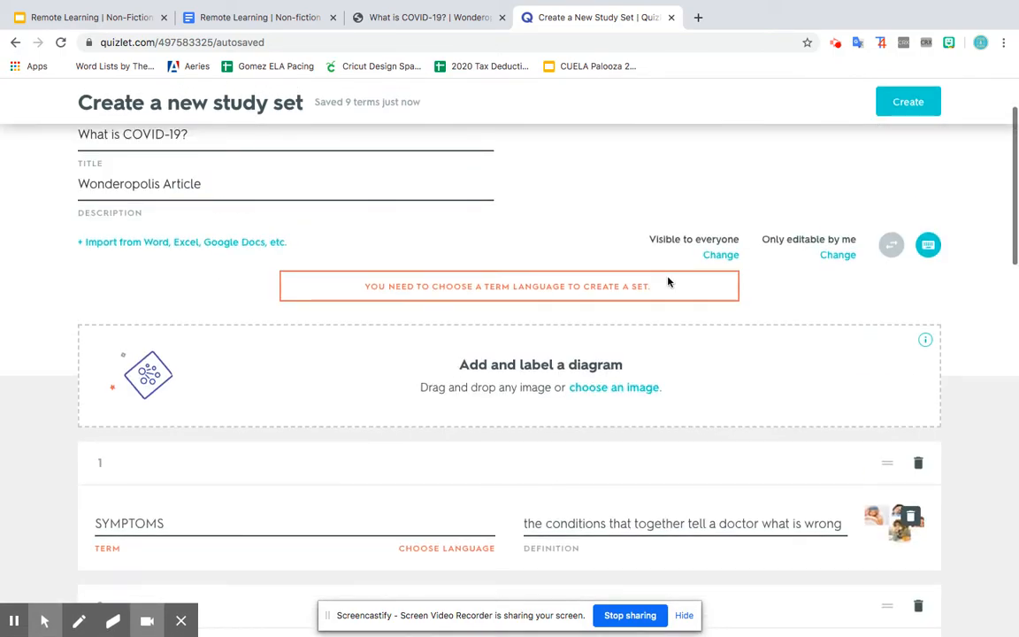
pyautogui.scroll(1, 910, 106)
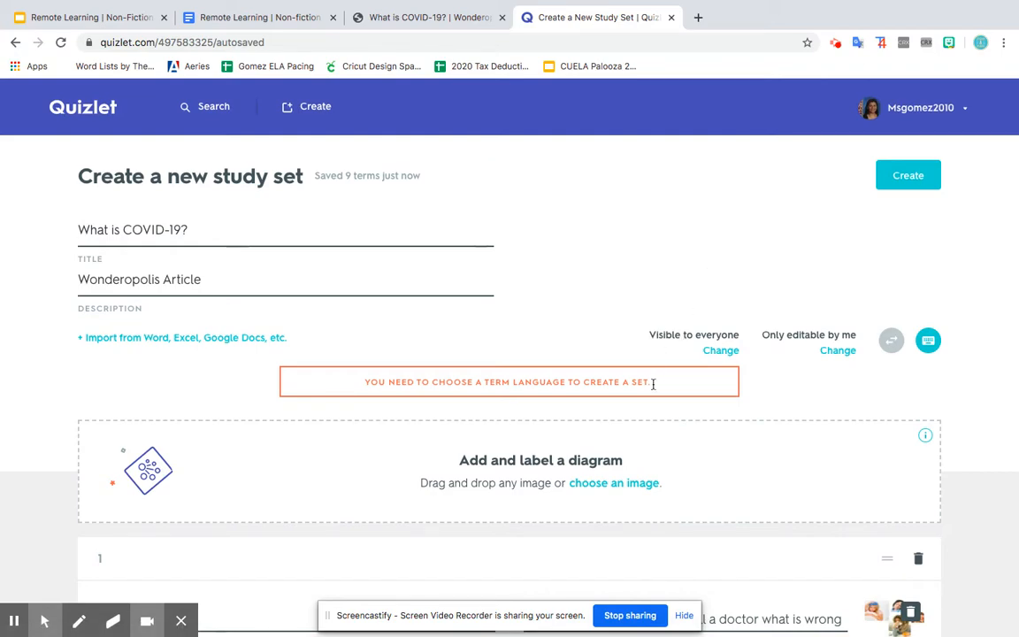
pyautogui.scroll(-1, 661, 420)
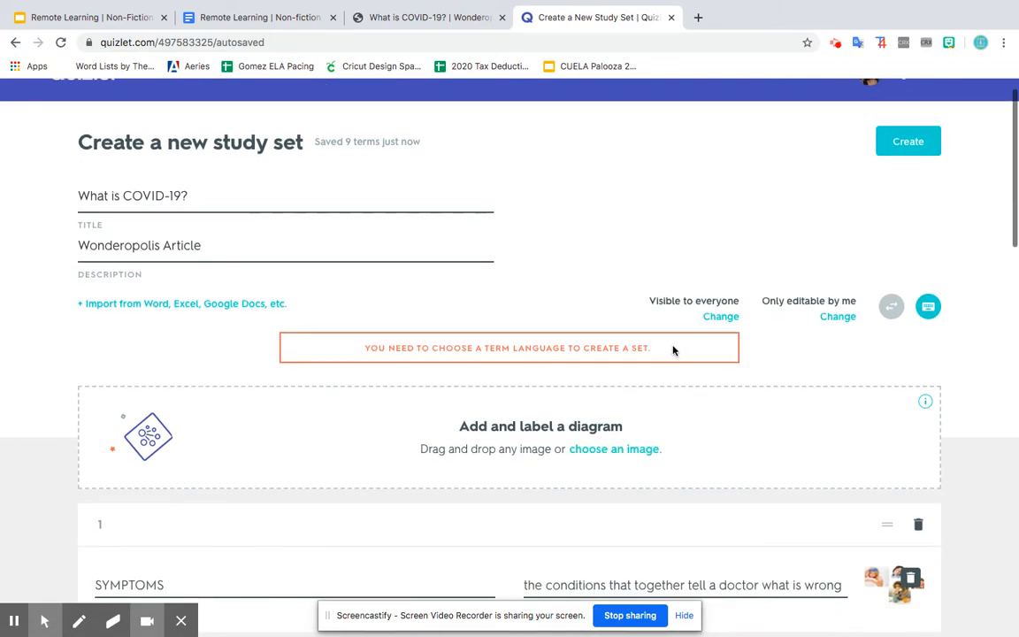
pyautogui.scroll(-3, 791, 347)
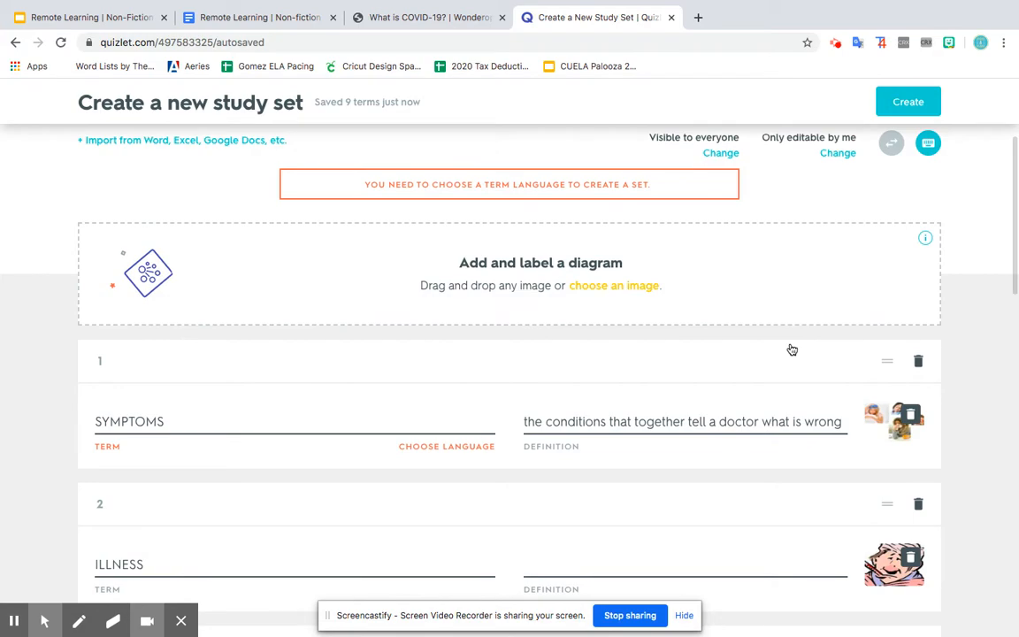
pyautogui.click(462, 447)
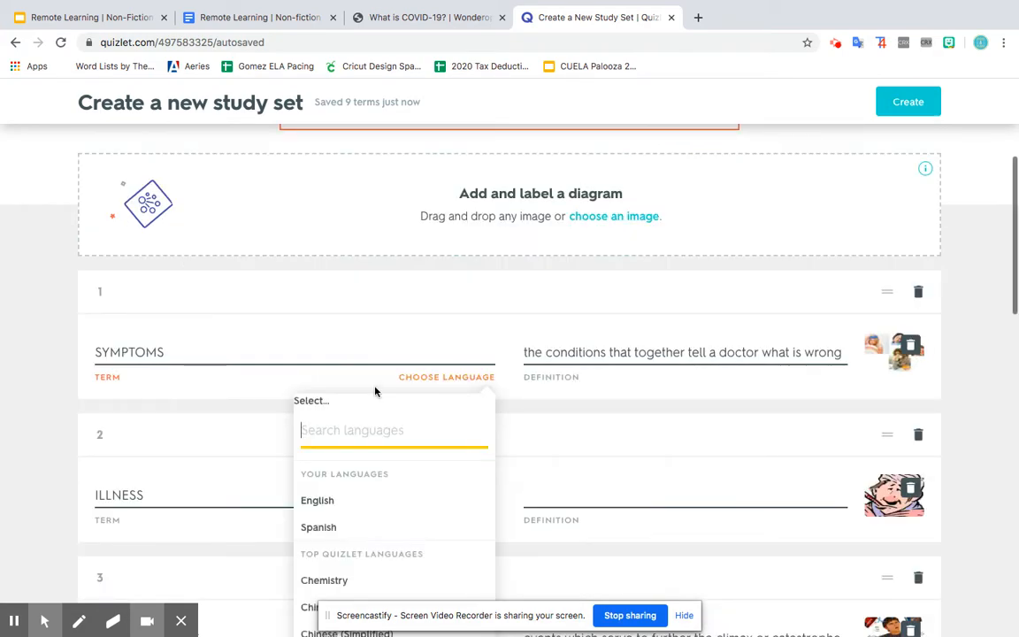
pyautogui.click(332, 499)
# - Create the "What is COVID-19?" study set, copy its share link and close the sharing dialog
pyautogui.scroll(5, 663, 284)
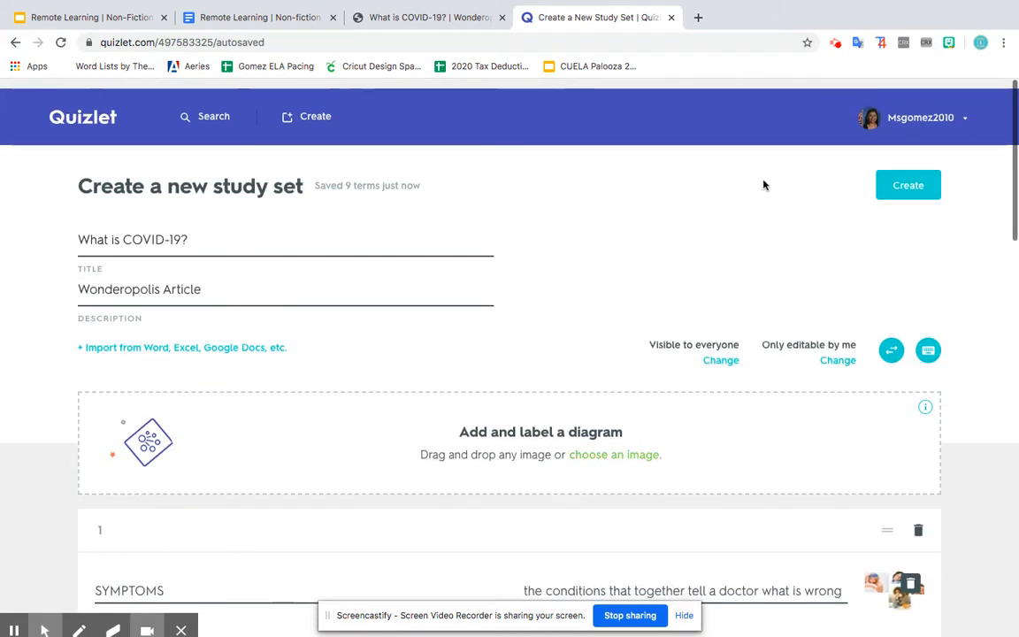
pyautogui.click(903, 175)
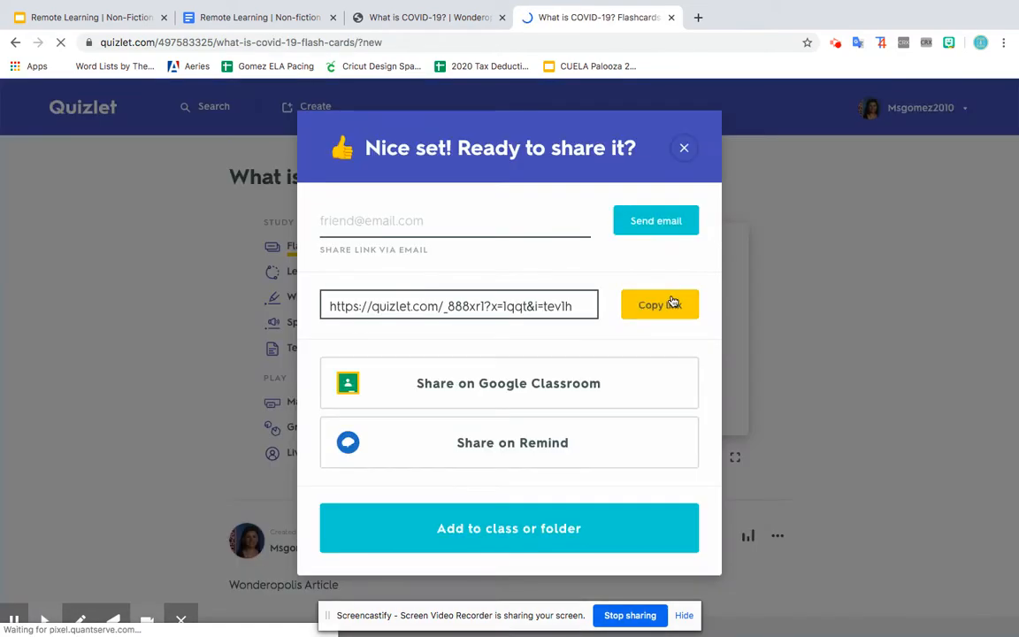
pyautogui.click(667, 317)
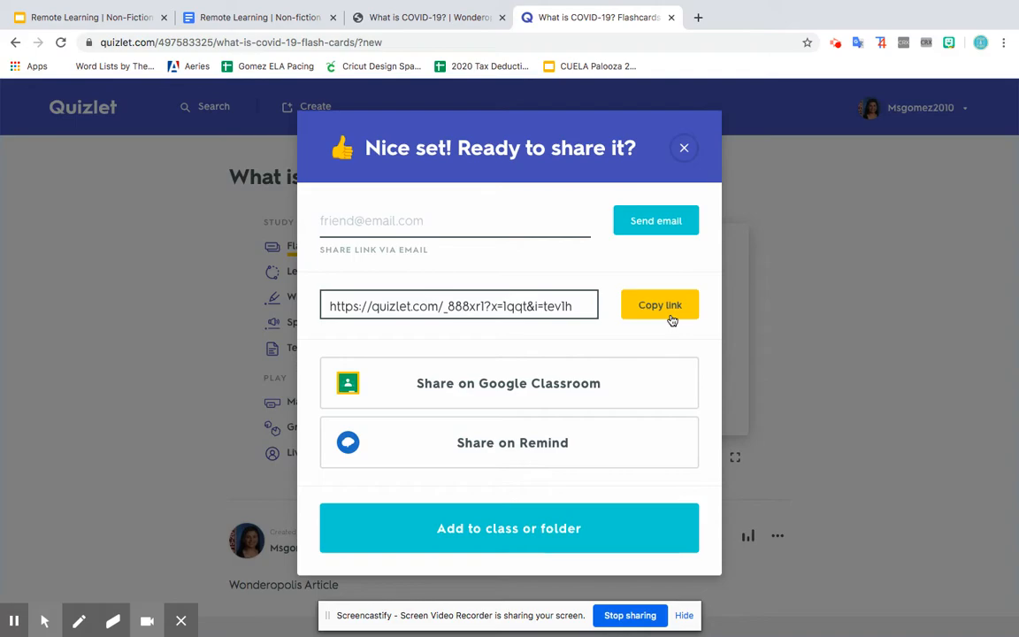
pyautogui.click(684, 148)
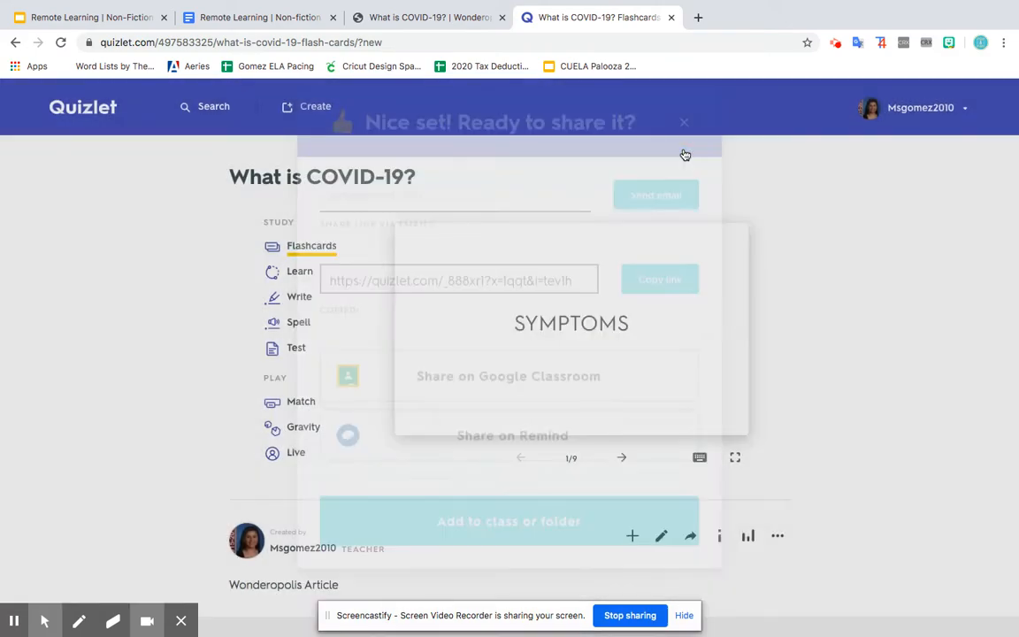
# - Page through the first five flashcards of the "What is COVID-19?" set, flipping them to see their definitions and images
pyautogui.click(270, 17)
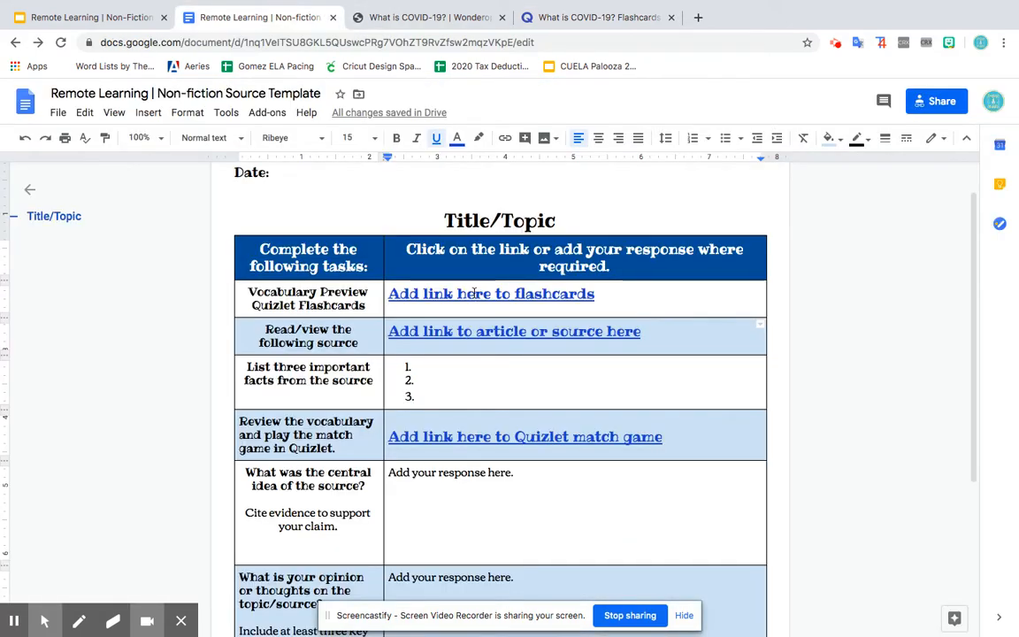
pyautogui.click(564, 22)
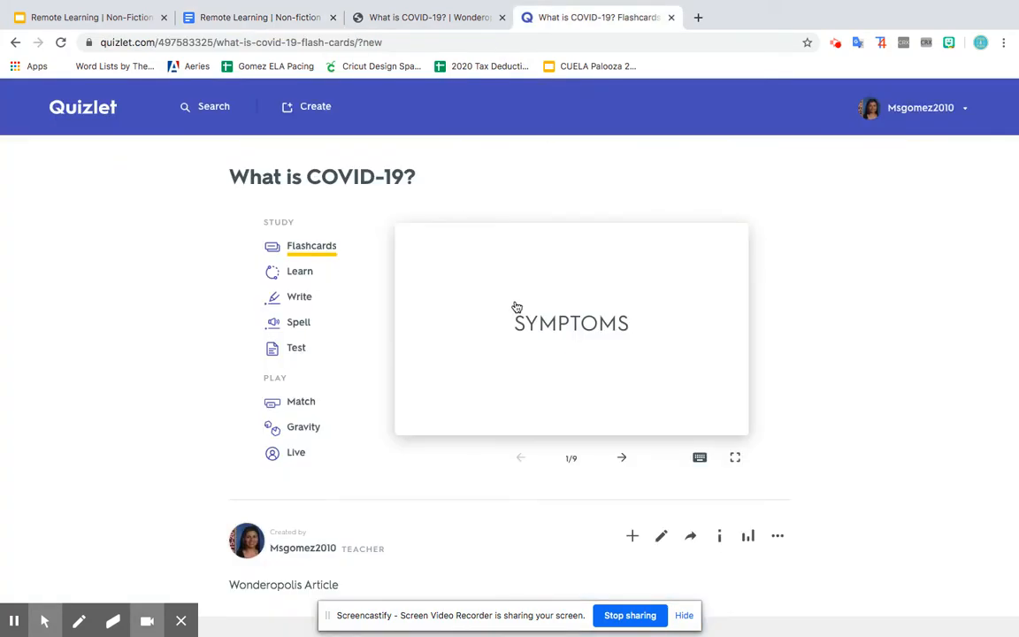
pyautogui.click(596, 431)
pyautogui.click(620, 451)
pyautogui.click(614, 379)
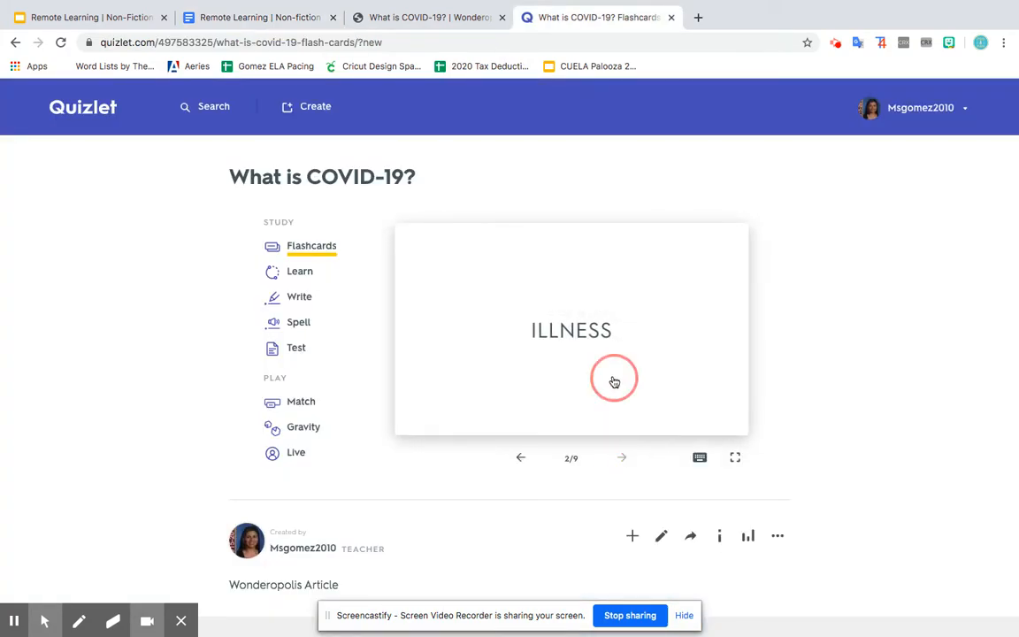
pyautogui.click(623, 466)
pyautogui.click(611, 382)
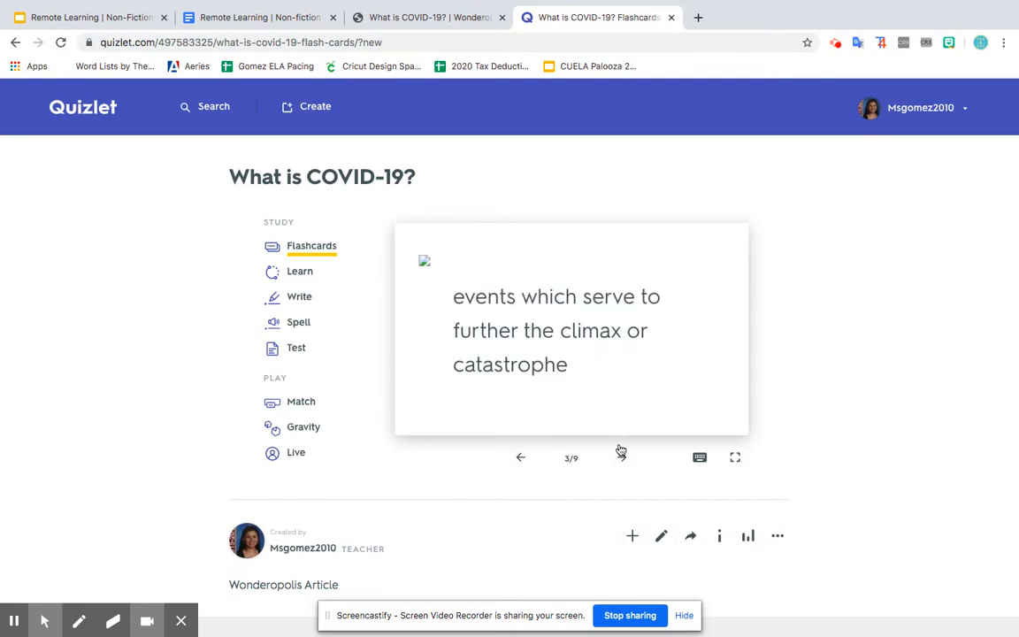
pyautogui.click(622, 459)
pyautogui.click(614, 382)
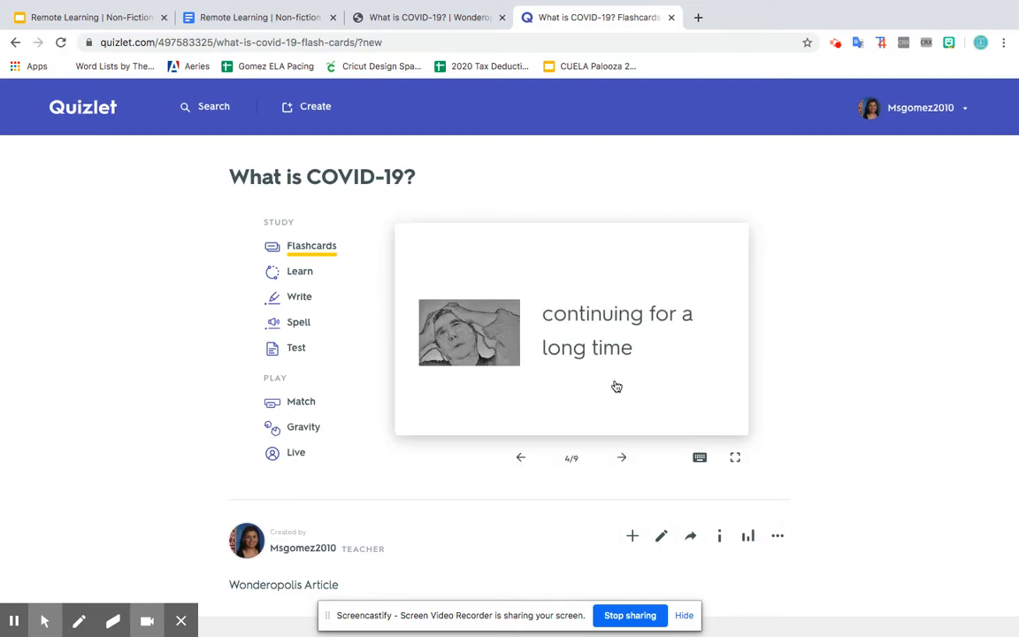
pyautogui.click(625, 456)
pyautogui.click(634, 380)
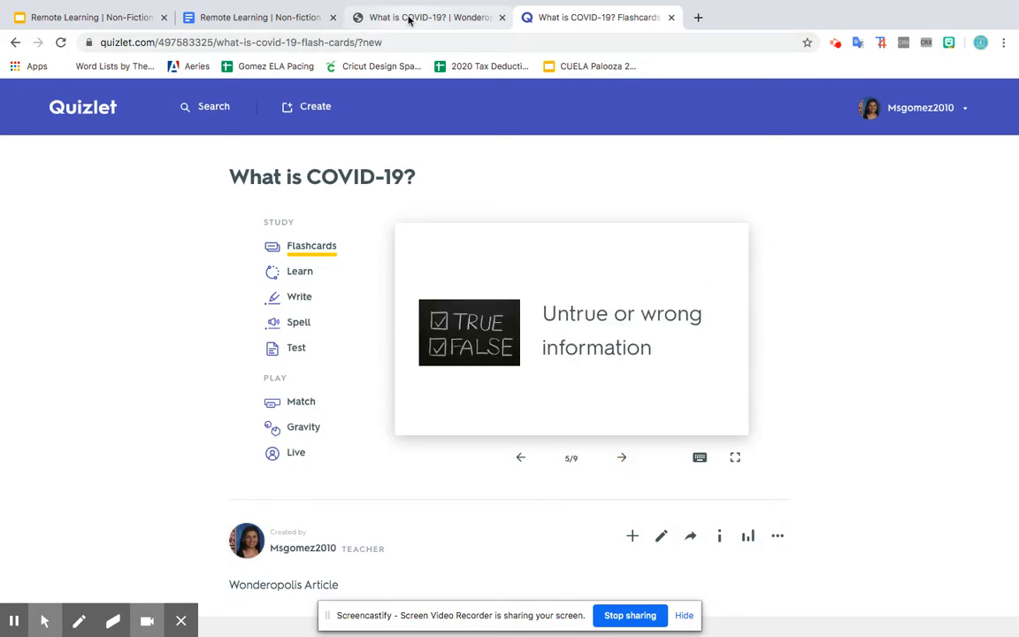
# - Switch to the Google Docs template and examine its task rows from the flashcards link down to the Quizlet match game link
pyautogui.click(369, 18)
pyautogui.click(283, 20)
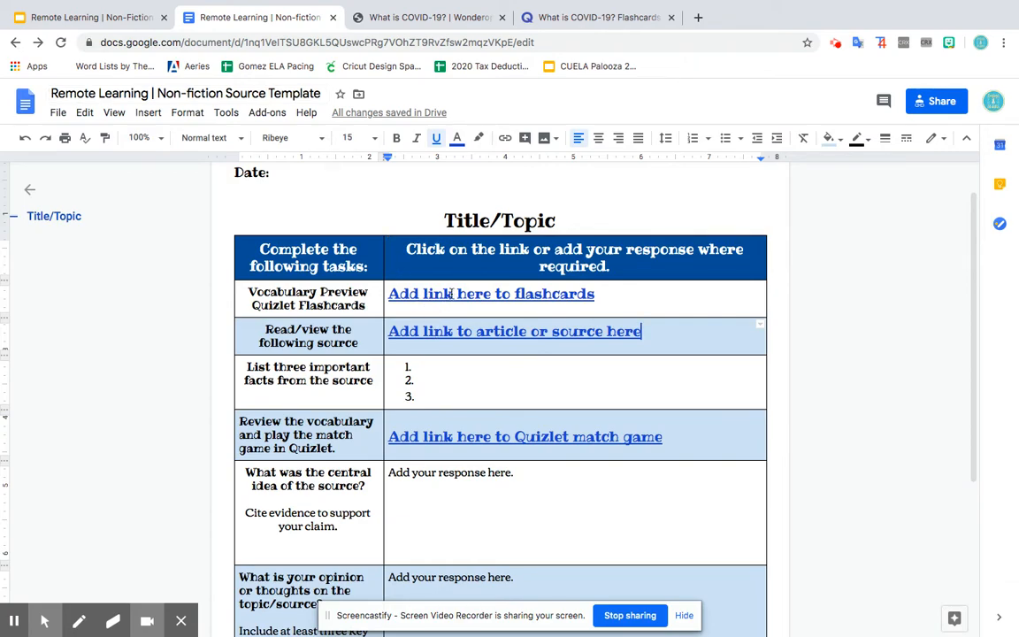
pyautogui.scroll(-1, 451, 293)
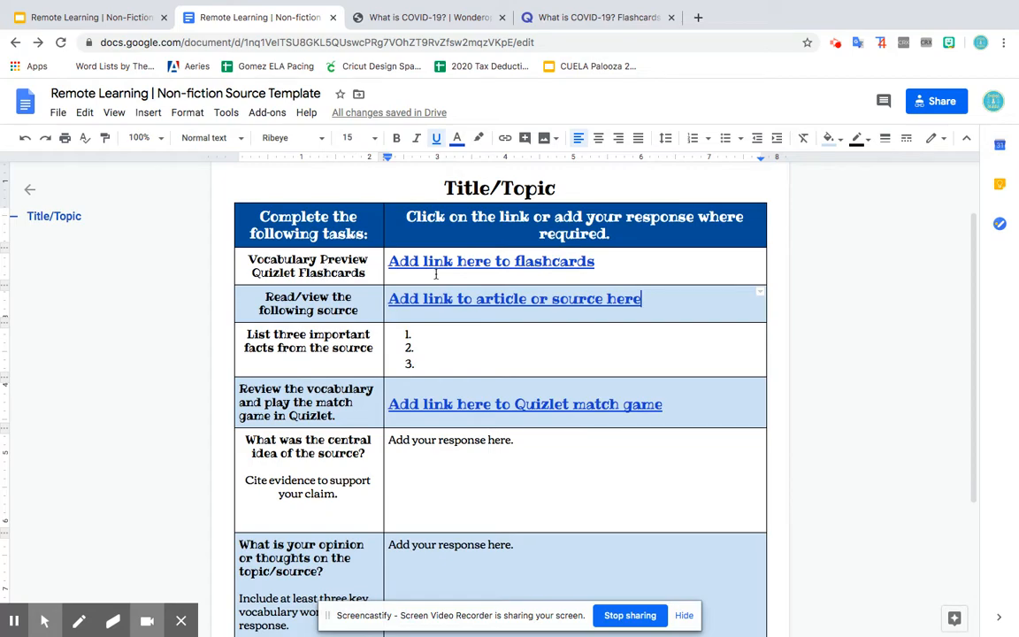
pyautogui.scroll(-1, 443, 303)
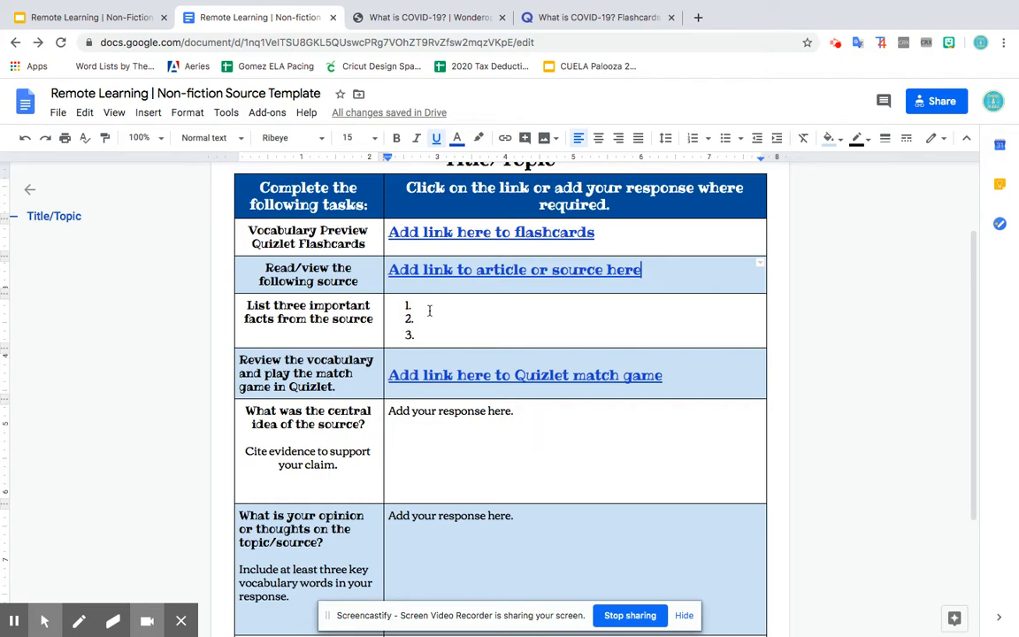
pyautogui.click(430, 309)
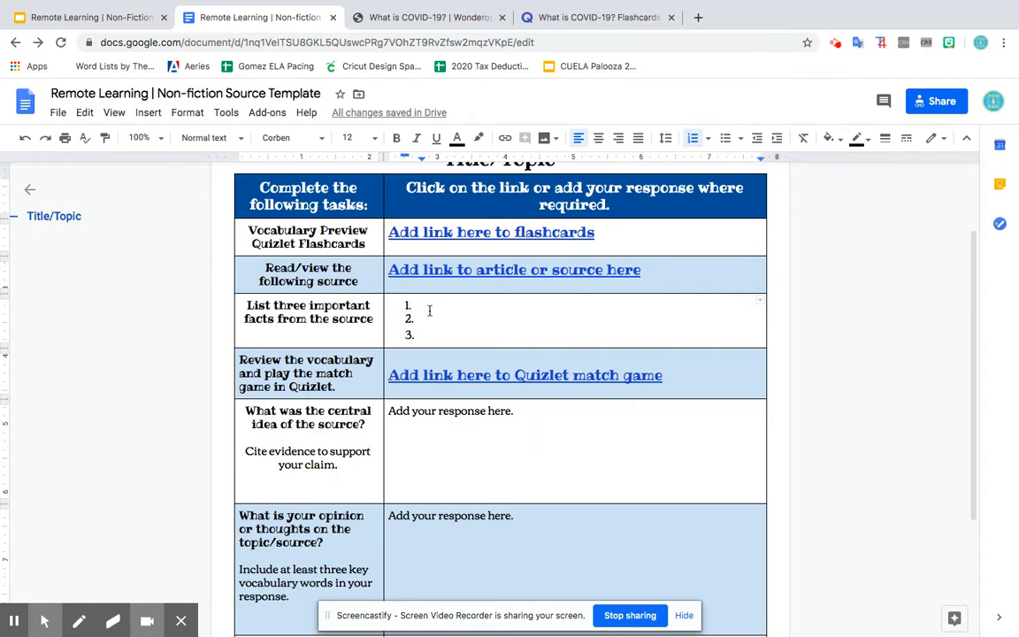
pyautogui.scroll(-1, 429, 309)
pyautogui.click(450, 337)
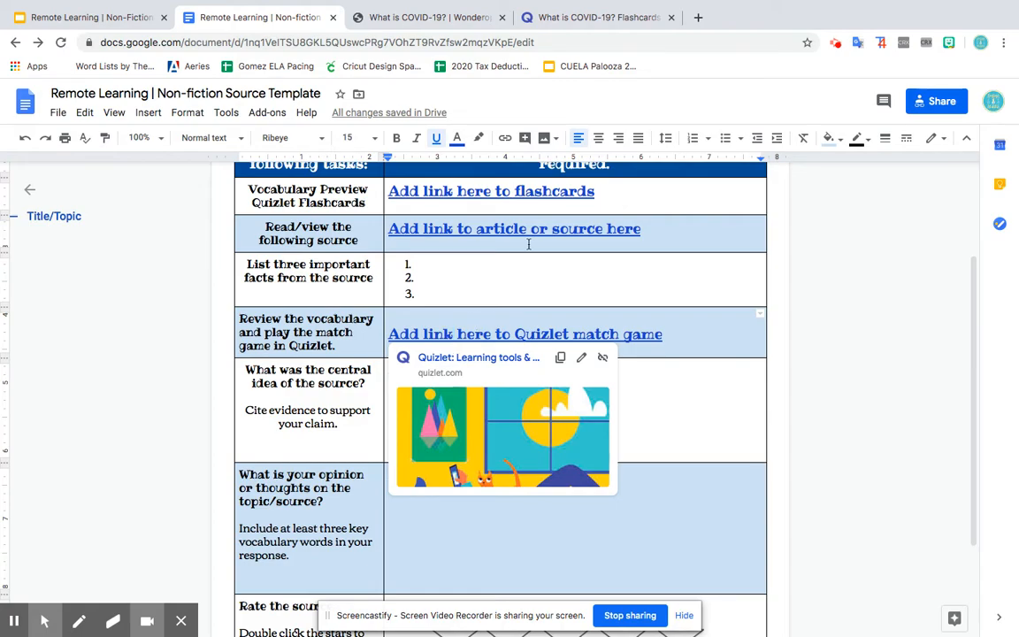
# - Switch back to Quizlet and start the Match game for the "What is COVID-19?" set
pyautogui.click(567, 21)
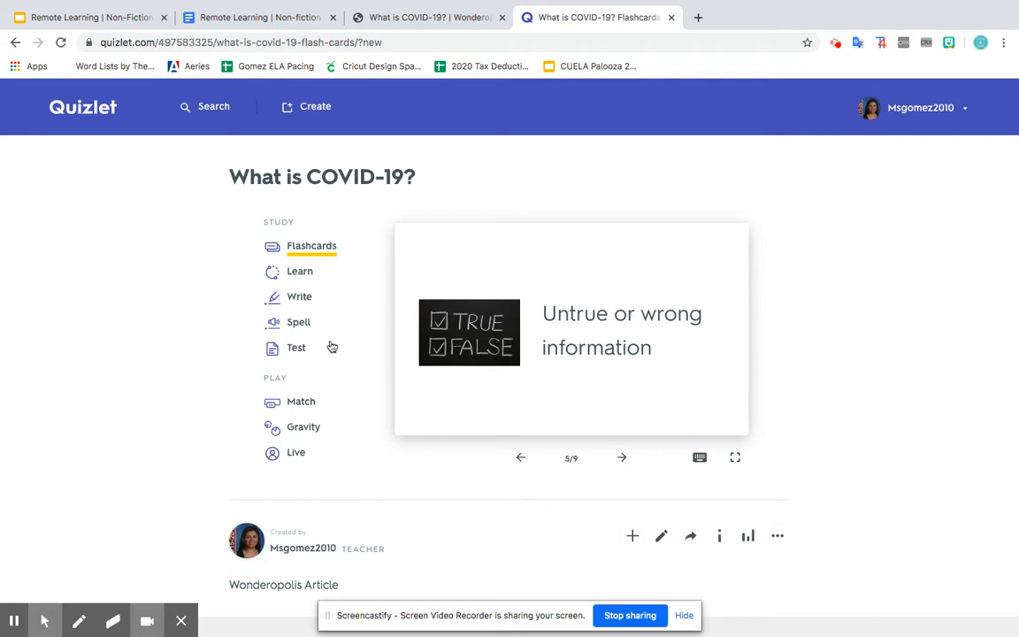
pyautogui.click(300, 403)
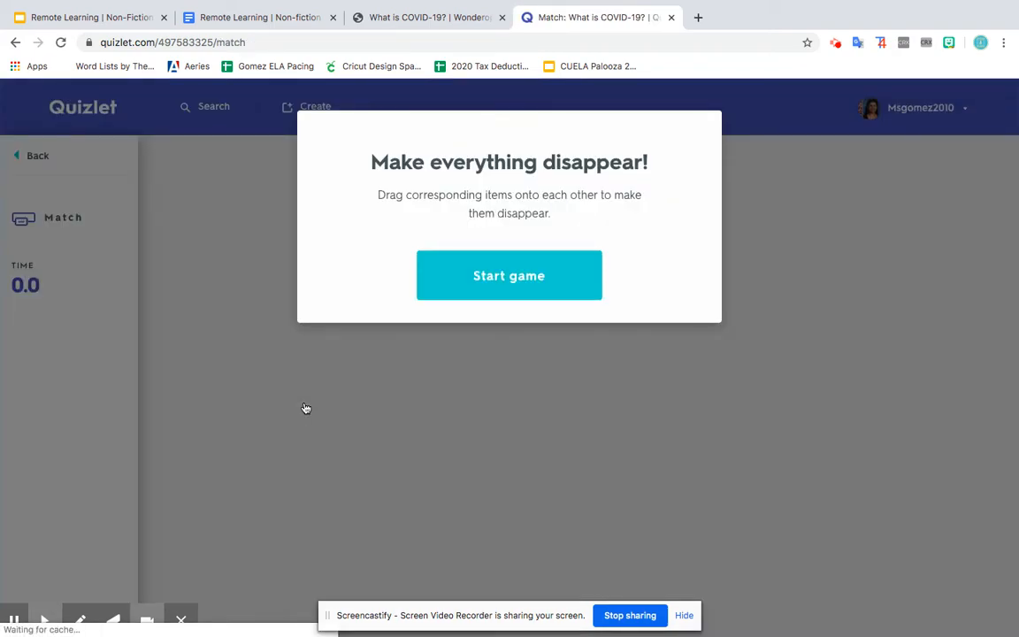
pyautogui.click(496, 283)
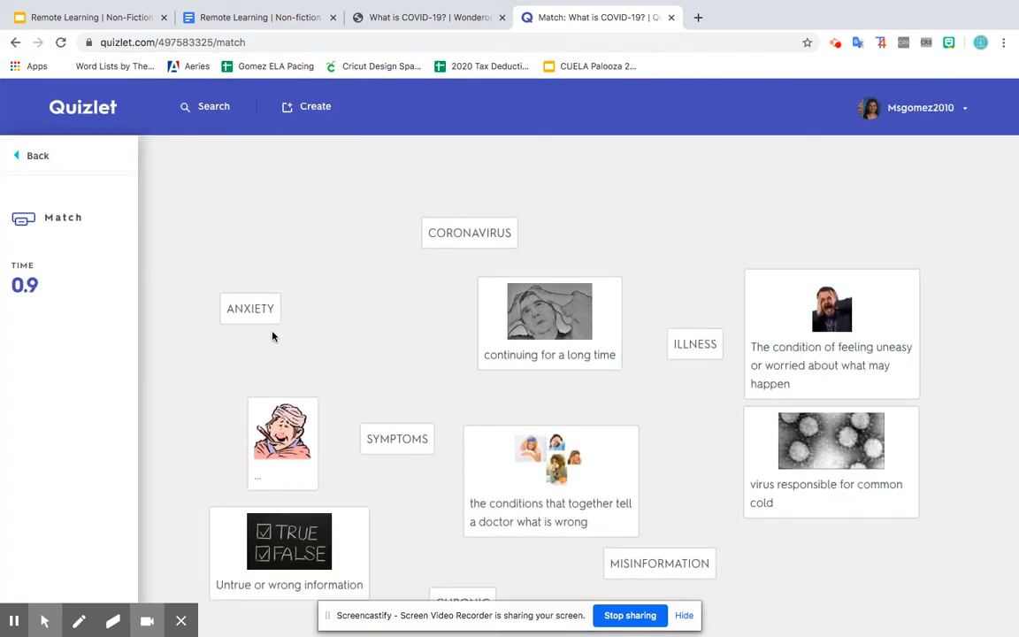
# - Pair every term in the Match game with its definition card until the board is cleared, and view the leaderboard
pyautogui.moveTo(268, 307); pyautogui.dragTo(836, 346)
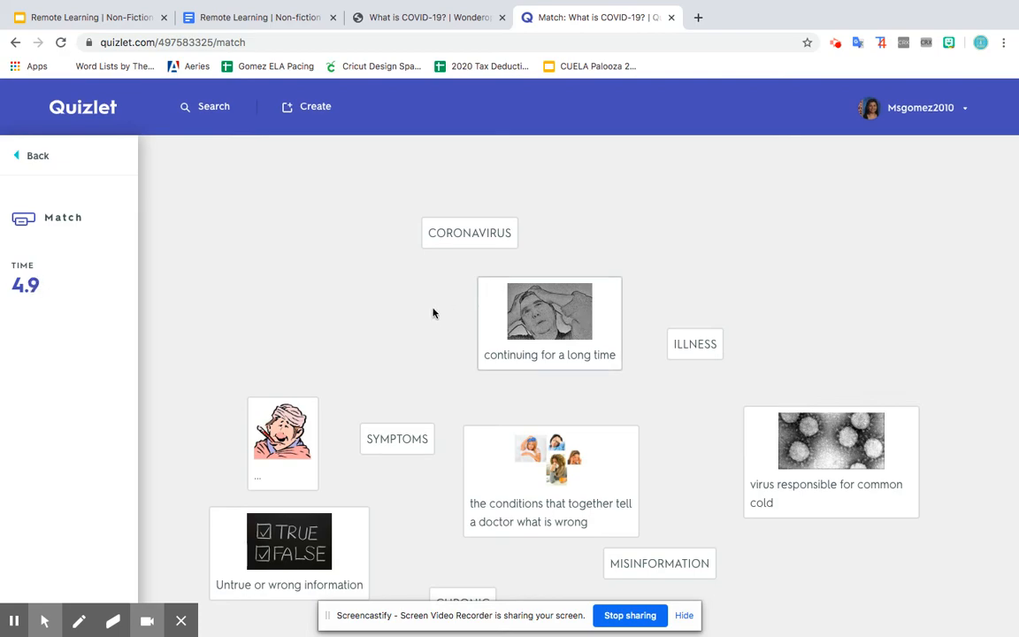
pyautogui.moveTo(264, 431); pyautogui.dragTo(530, 476)
pyautogui.moveTo(283, 522); pyautogui.dragTo(279, 368)
pyautogui.moveTo(469, 245); pyautogui.dragTo(833, 485)
pyautogui.moveTo(705, 347); pyautogui.dragTo(582, 323)
pyautogui.moveTo(520, 257); pyautogui.dragTo(249, 355)
pyautogui.moveTo(644, 551); pyautogui.dragTo(711, 258)
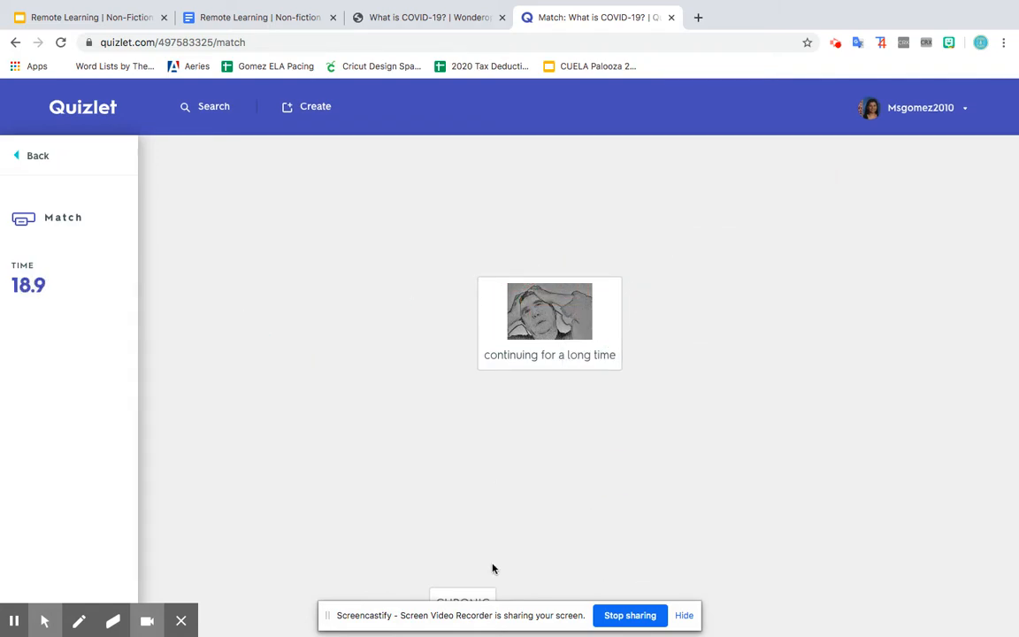
pyautogui.moveTo(474, 589); pyautogui.dragTo(531, 336)
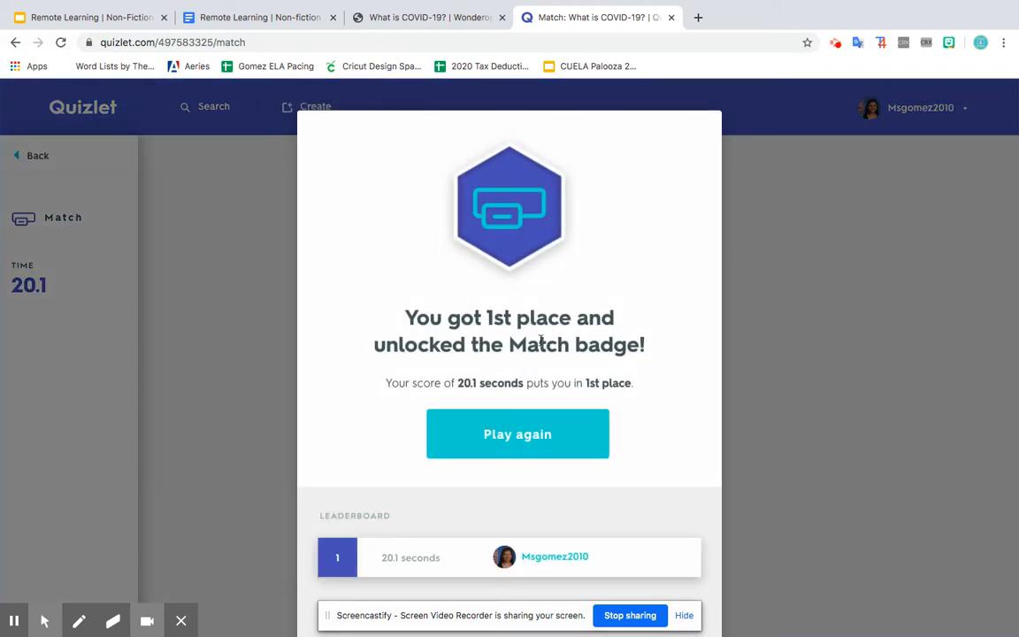
pyautogui.scroll(-3, 540, 339)
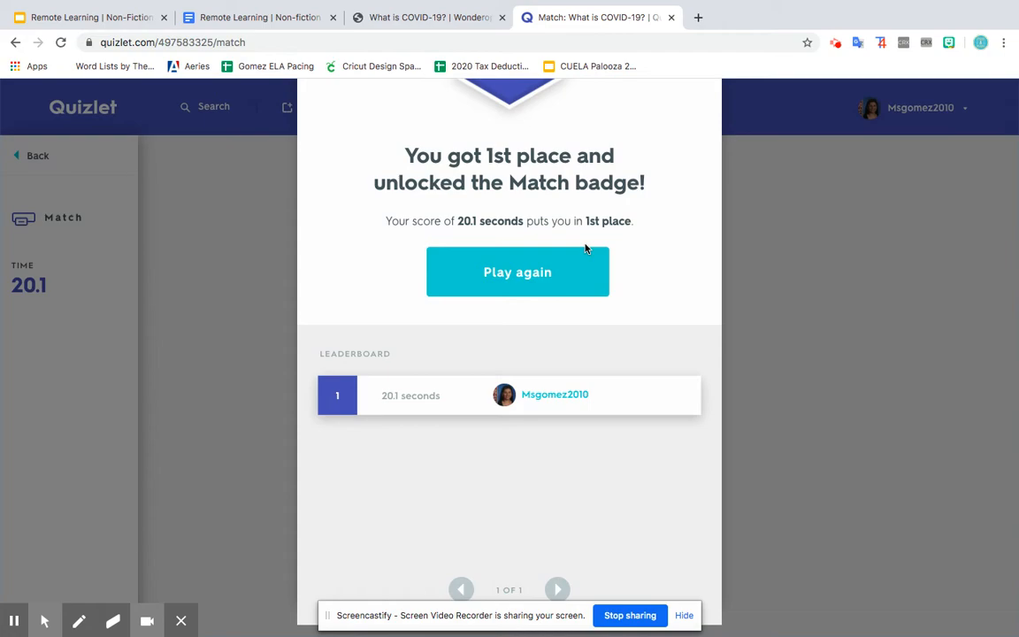
pyautogui.scroll(3, 585, 249)
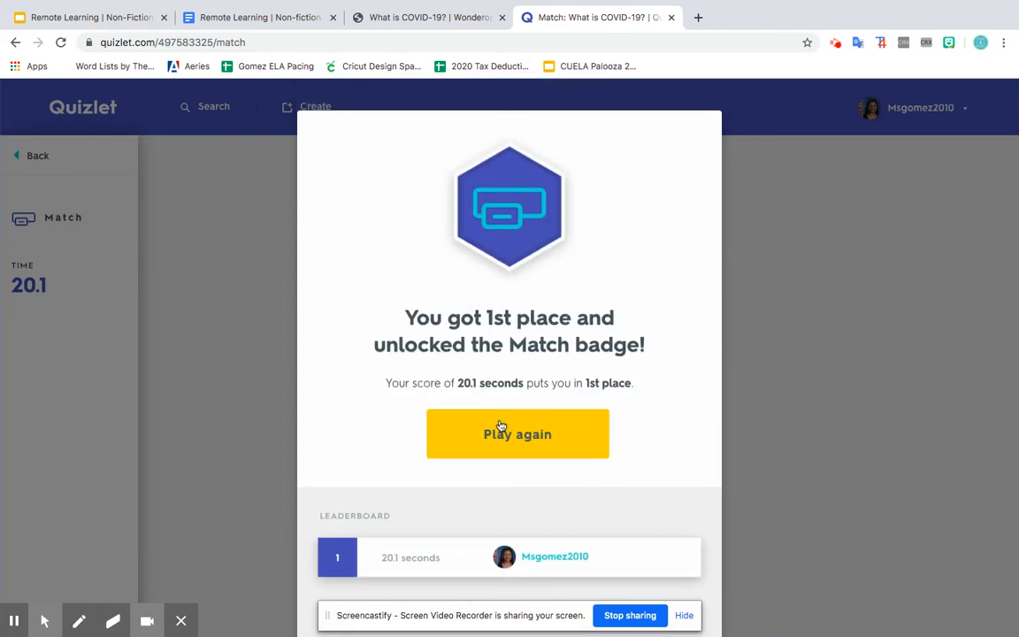
# - Leave the Match game, return to the "What is COVID-19?" set page and copy the set's share link again
pyautogui.click(238, 342)
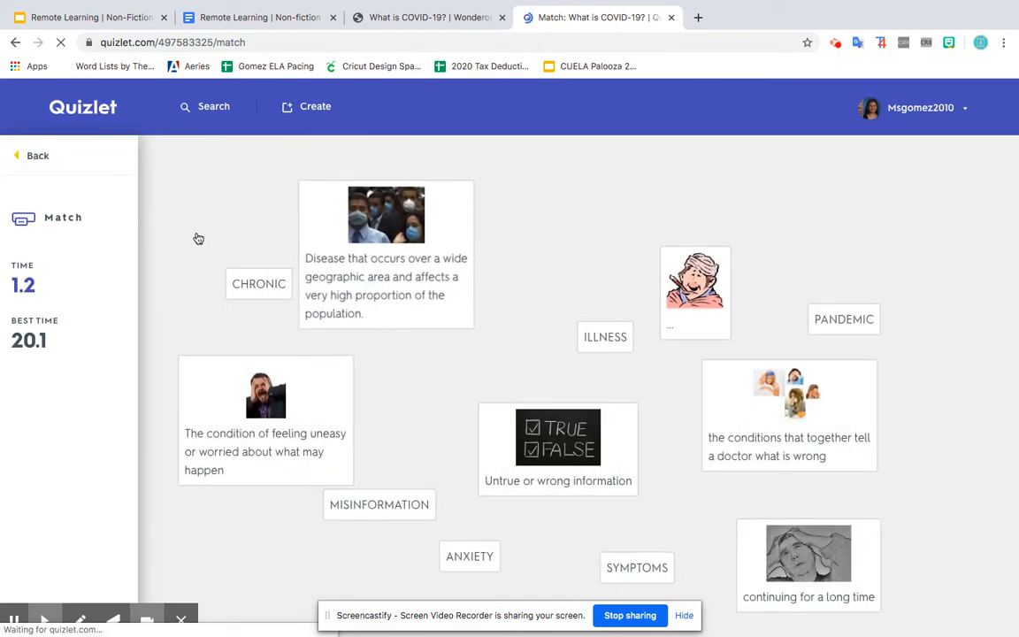
pyautogui.click(55, 156)
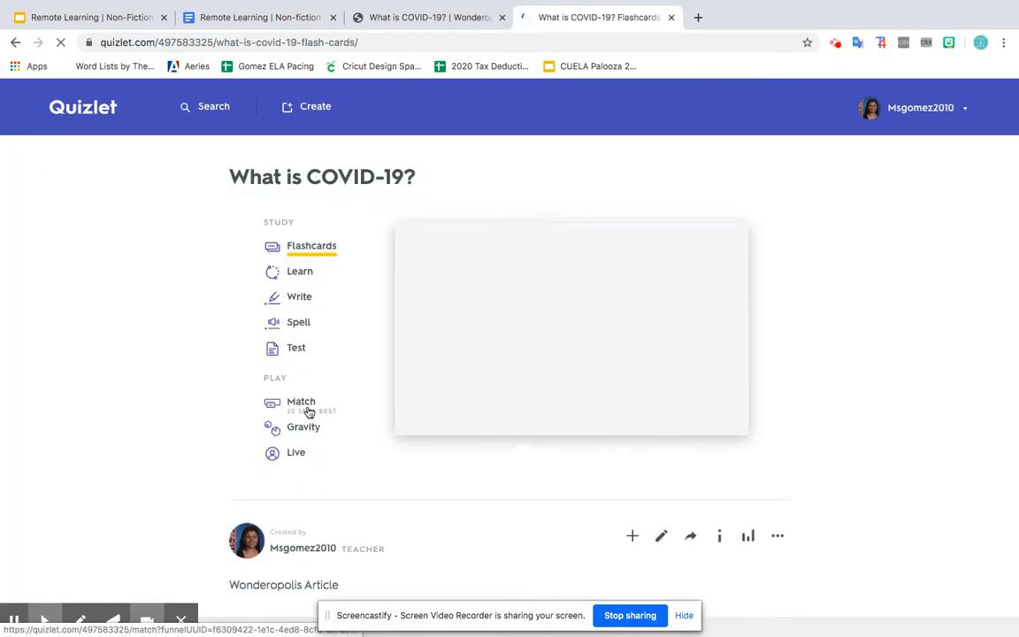
pyautogui.click(690, 535)
pyautogui.click(678, 308)
pyautogui.click(680, 148)
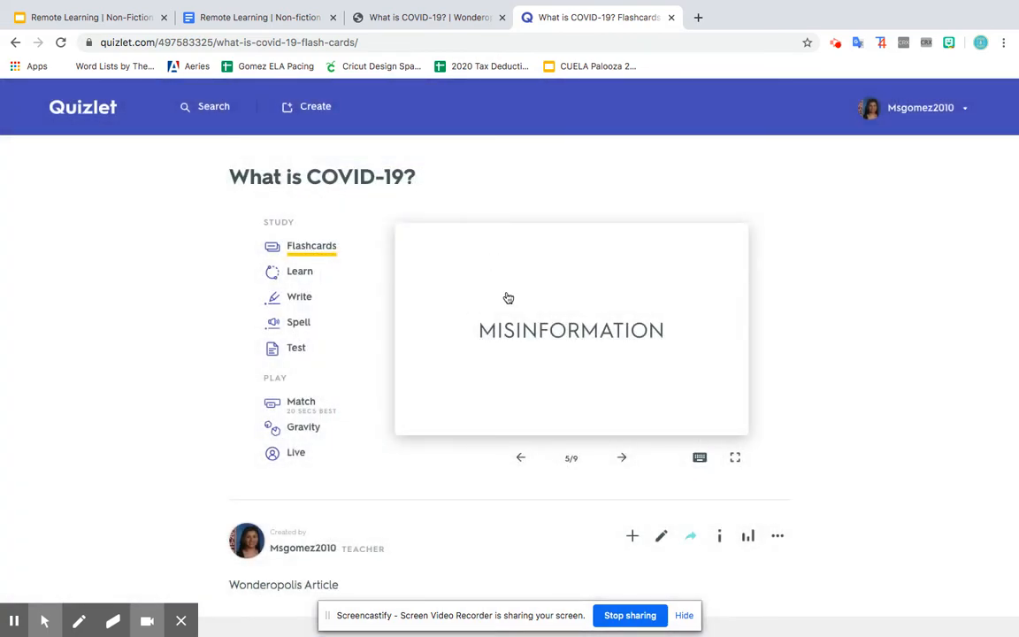
# - Open the Match game of the "What is COVID-19?" set and copy its full web address
pyautogui.click(310, 406)
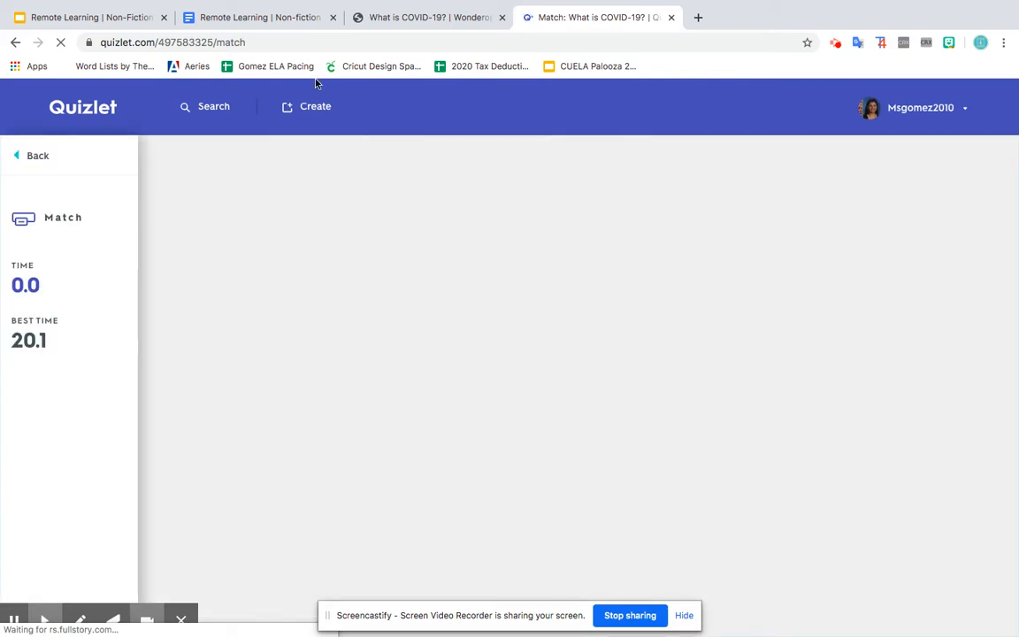
pyautogui.click(327, 43)
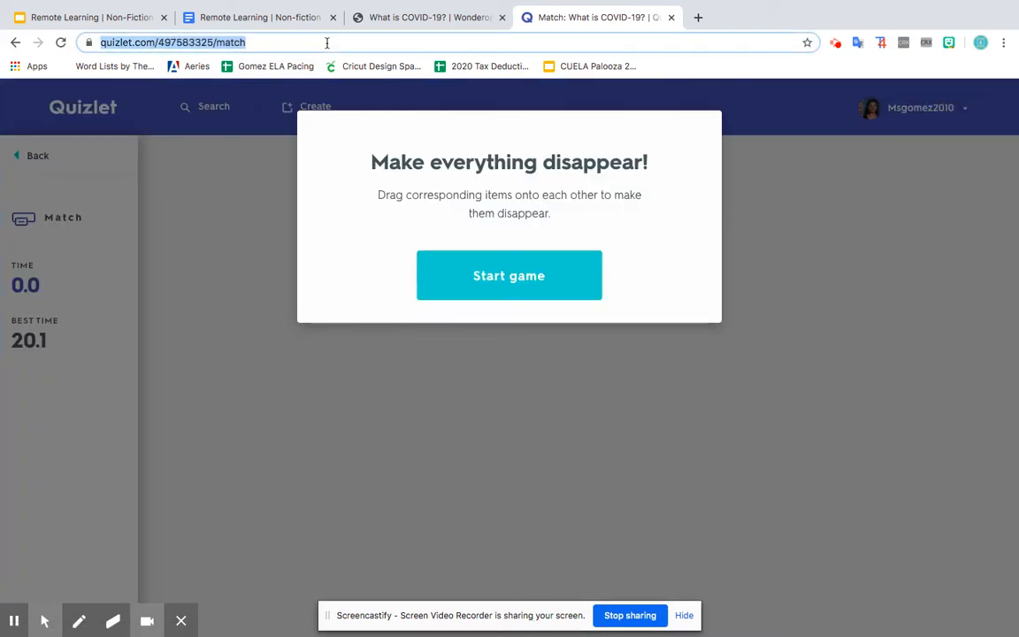
pyautogui.click(199, 44)
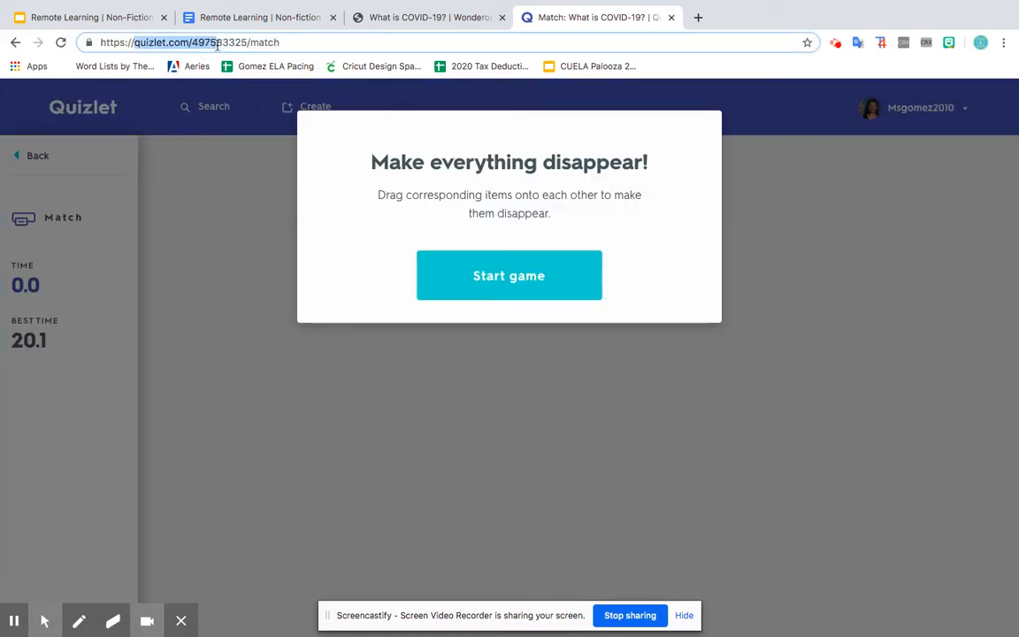
pyautogui.doubleClick(225, 42)
pyautogui.click(224, 44)
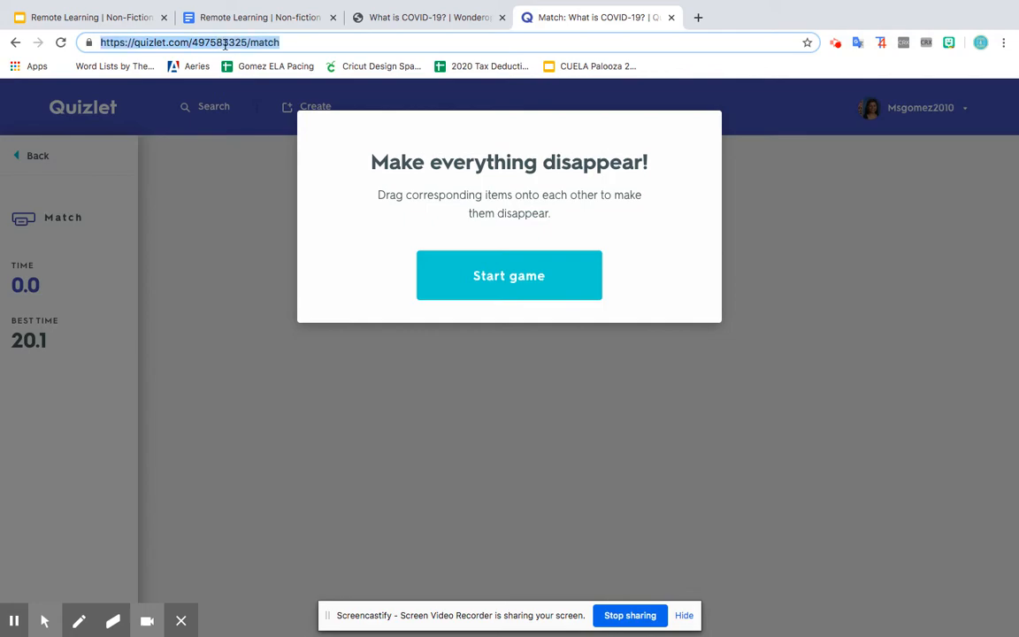
pyautogui.click(275, 19)
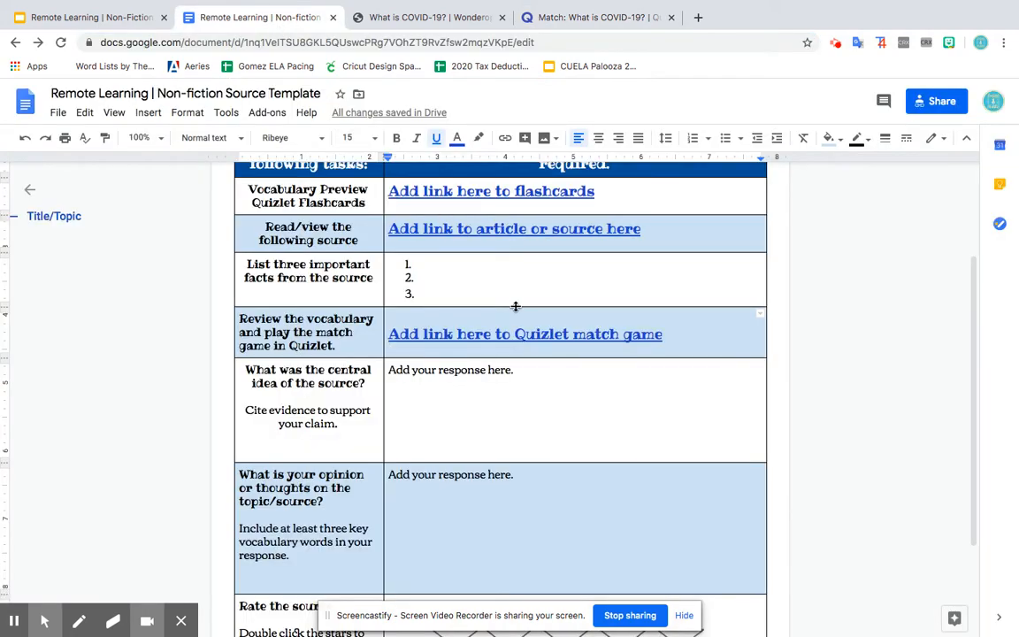
pyautogui.click(510, 336)
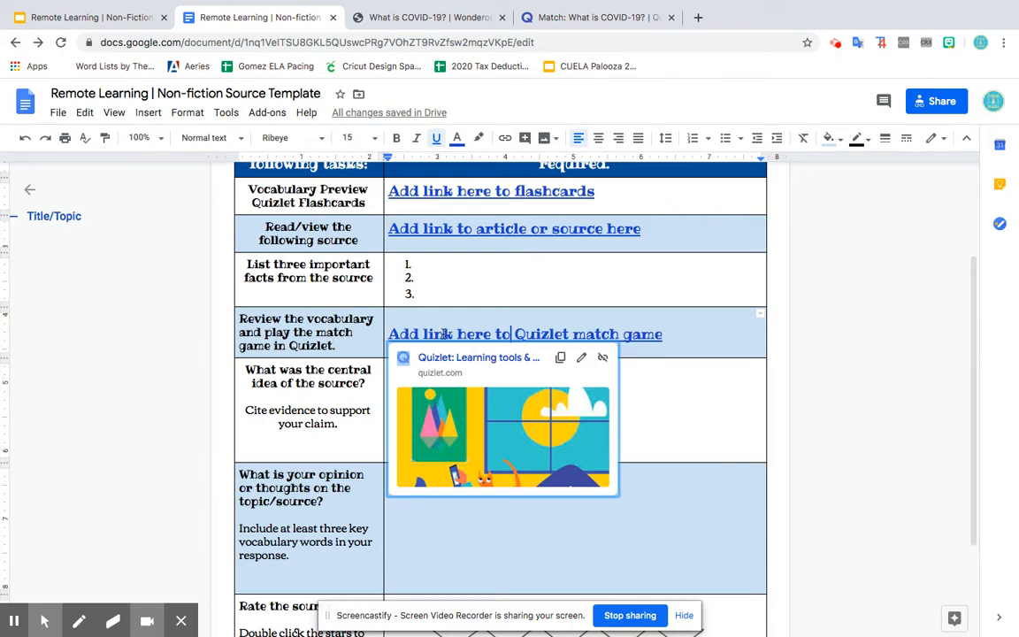
pyautogui.click(580, 357)
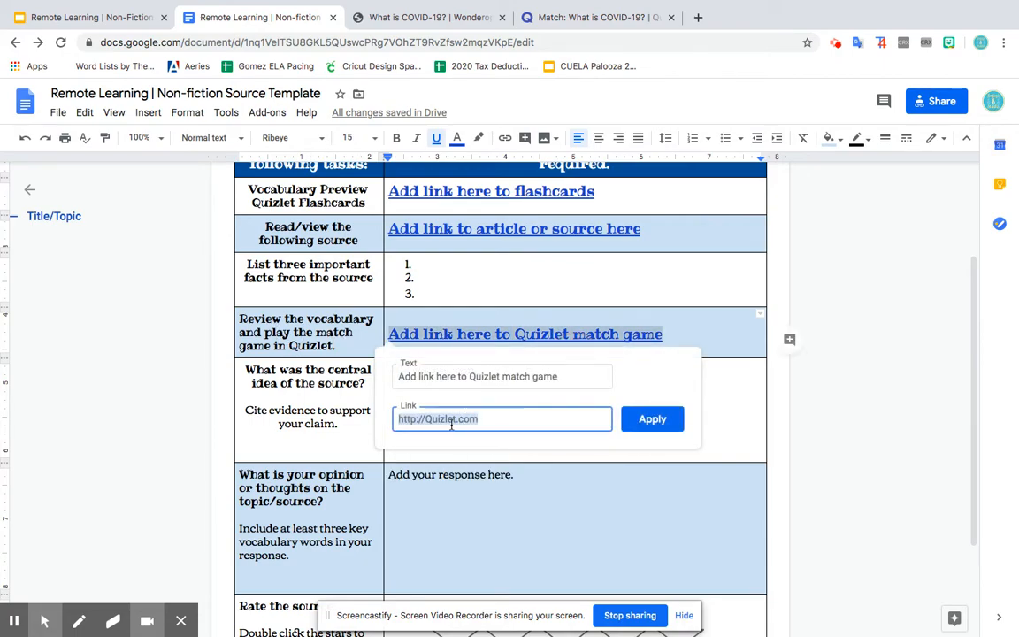
pyautogui.hotkey('ctrl', 'v')
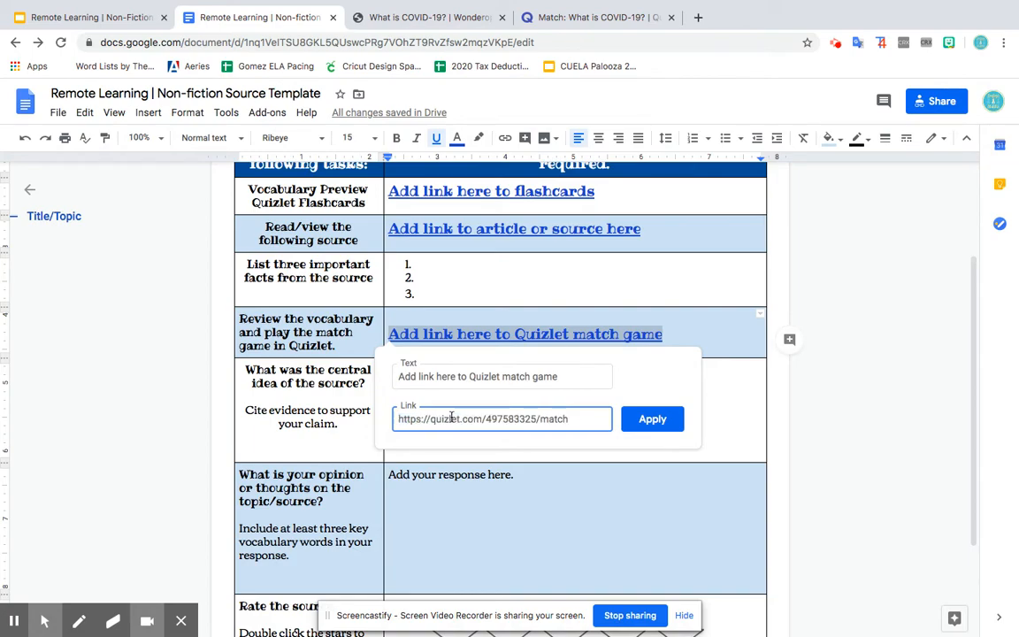
pyautogui.hotkey('ctrl', 'z')
pyautogui.click(514, 377)
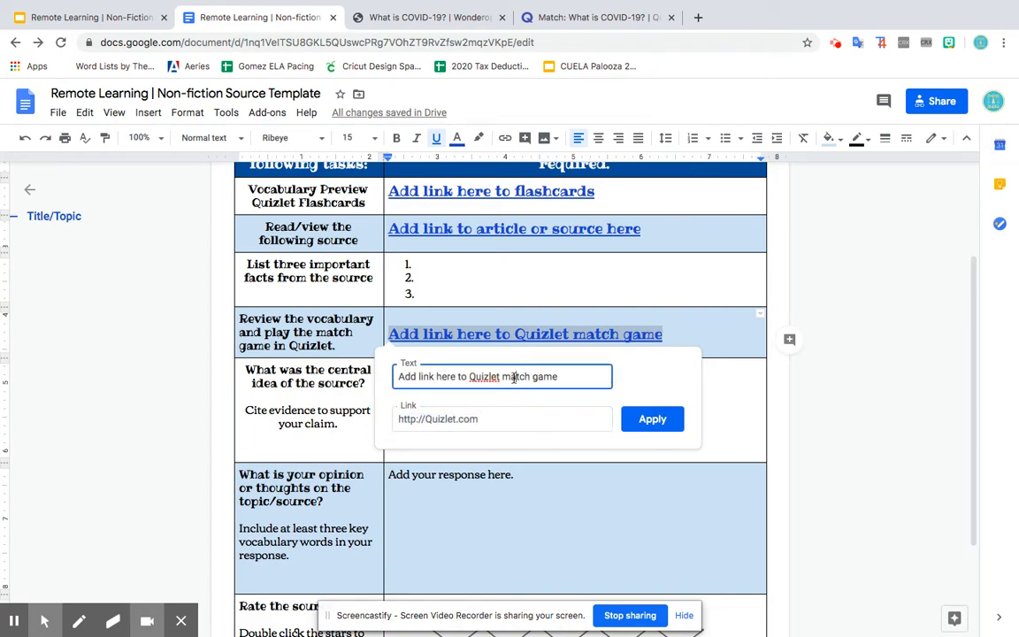
pyautogui.press('Return')
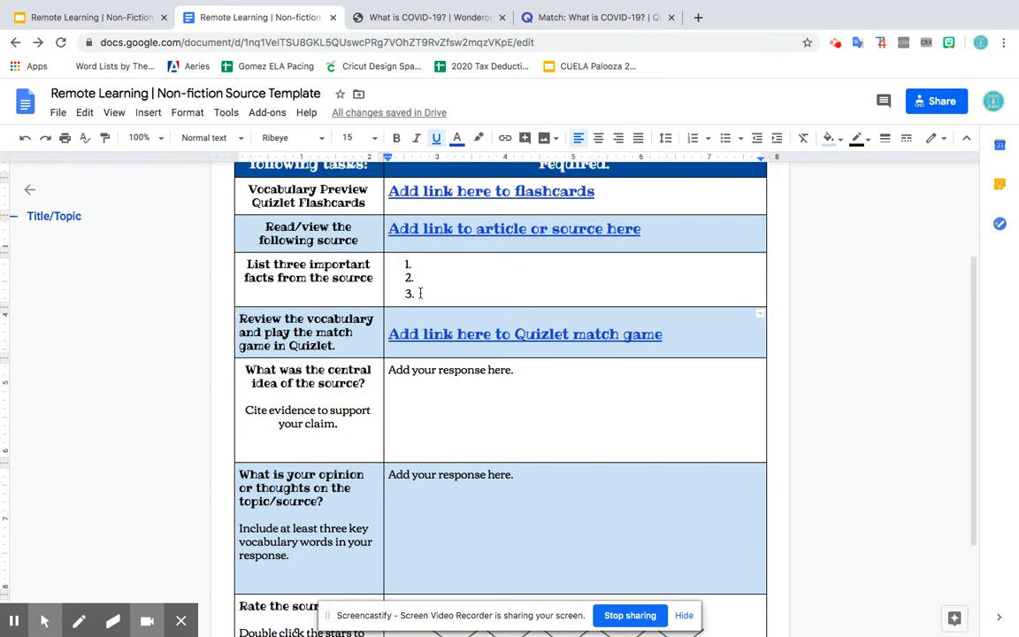
# - Examine the template's central idea, opinion and source rating rows, highlighting the instruction to include at least three key vocabulary words
pyautogui.scroll(-1, 421, 292)
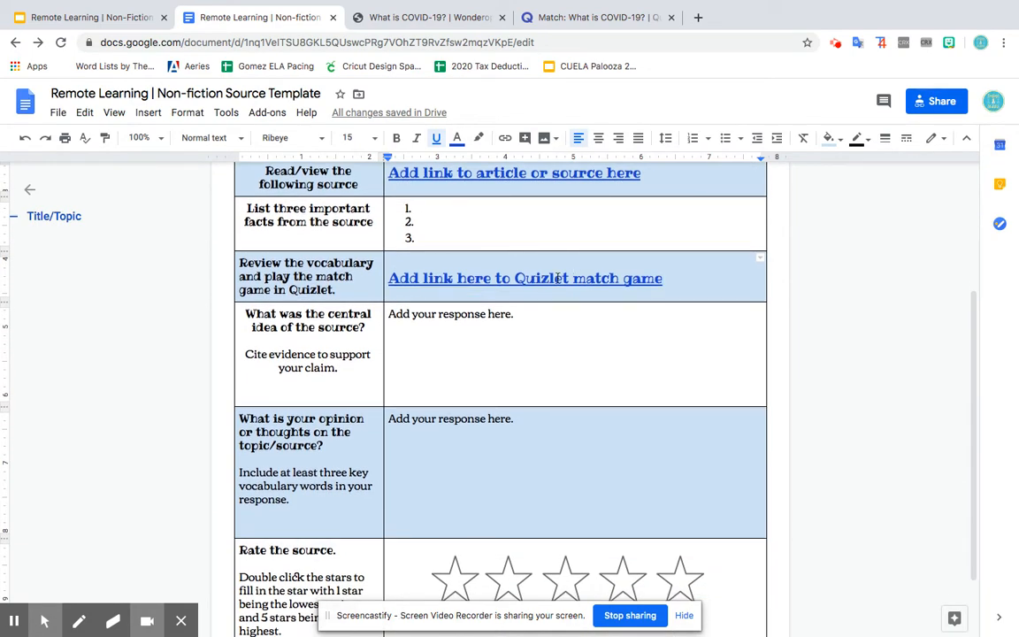
pyautogui.scroll(-1, 558, 278)
pyautogui.click(467, 305)
pyautogui.scroll(-1, 467, 306)
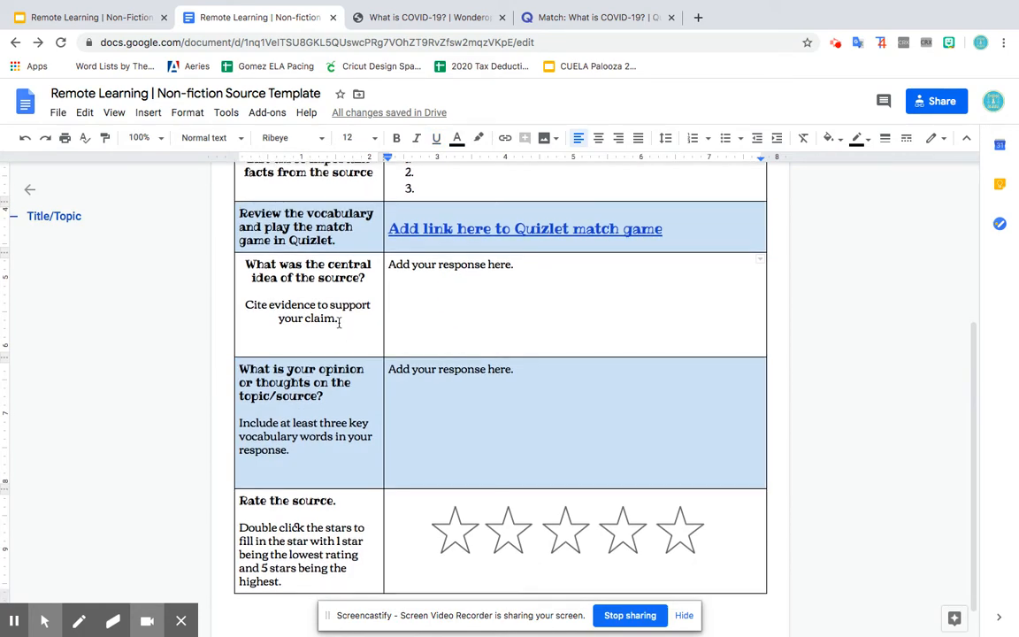
pyautogui.scroll(-2, 336, 320)
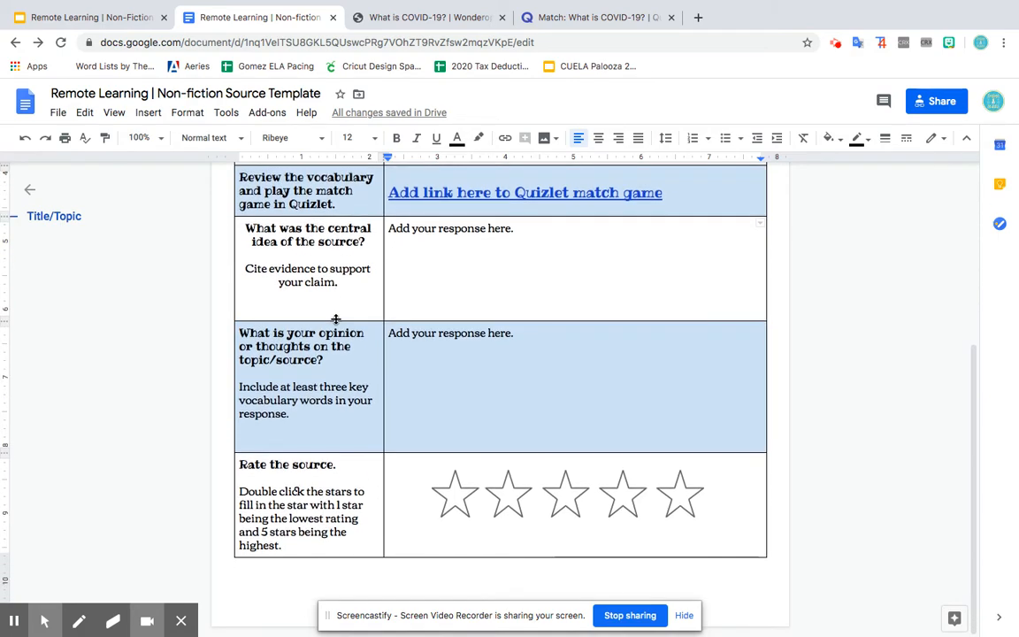
pyautogui.click(431, 333)
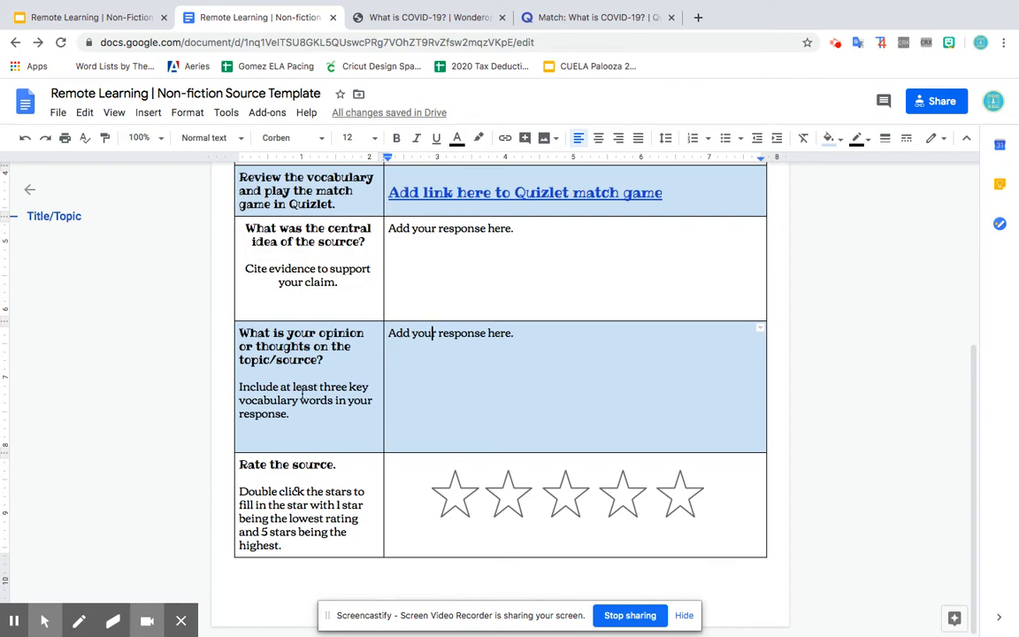
pyautogui.click(241, 388)
pyautogui.moveTo(241, 388); pyautogui.dragTo(307, 414)
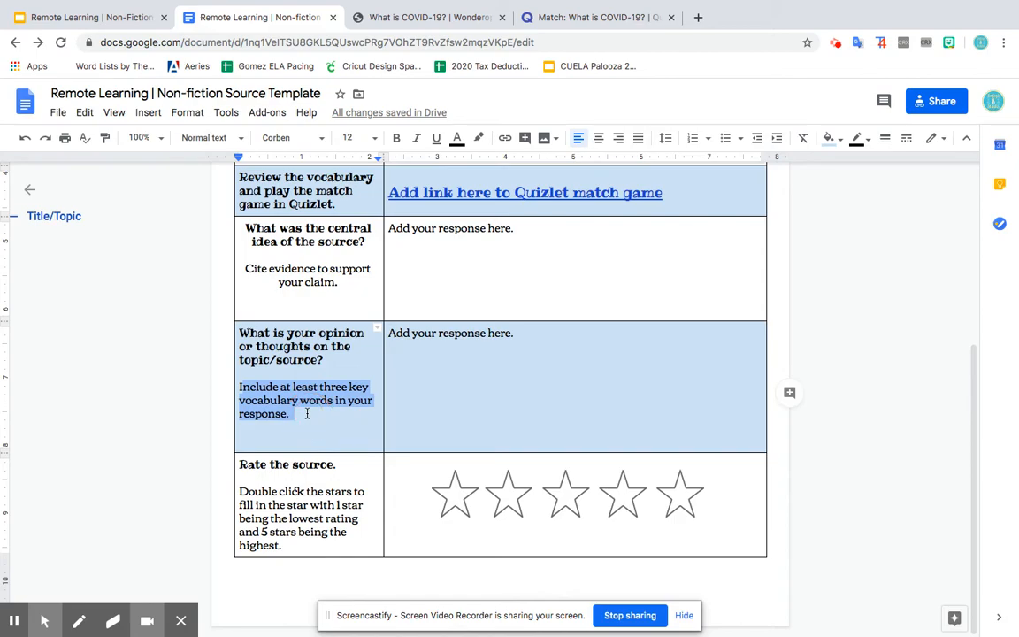
pyautogui.scroll(4, 307, 414)
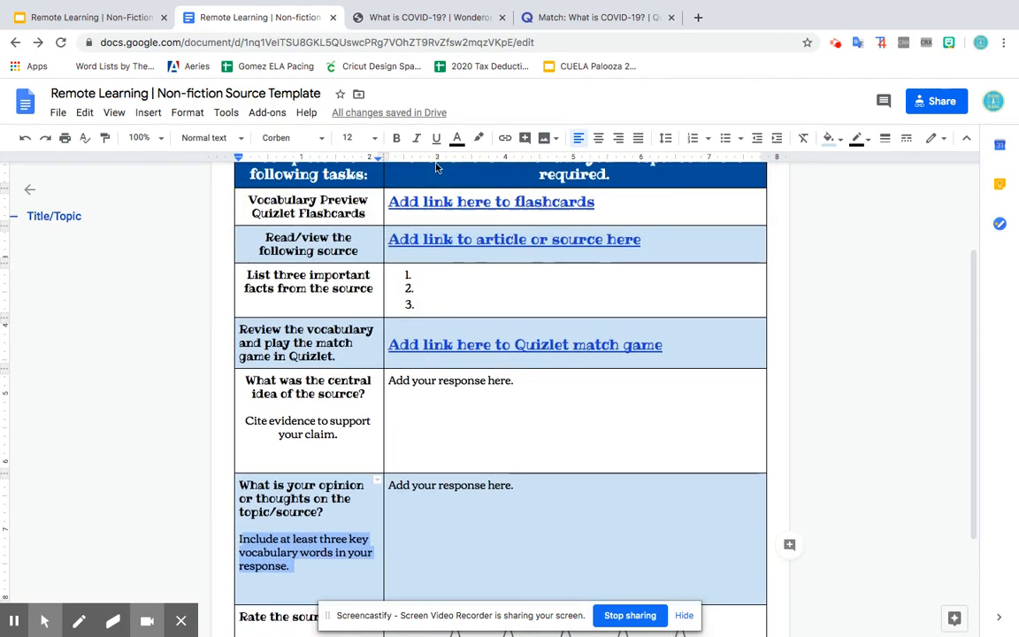
pyautogui.scroll(-4, 437, 244)
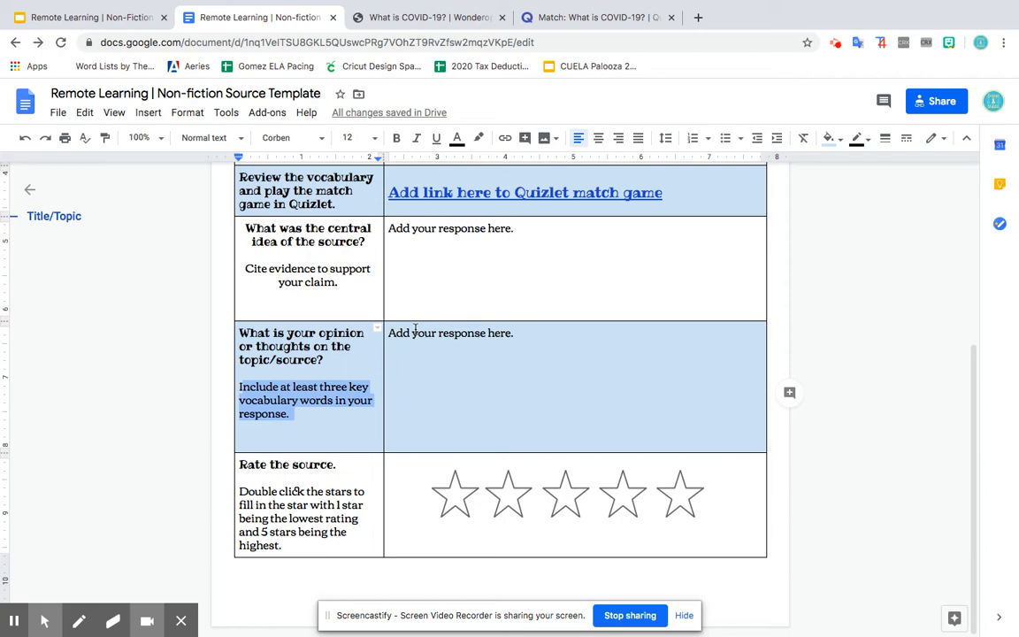
pyautogui.click(296, 505)
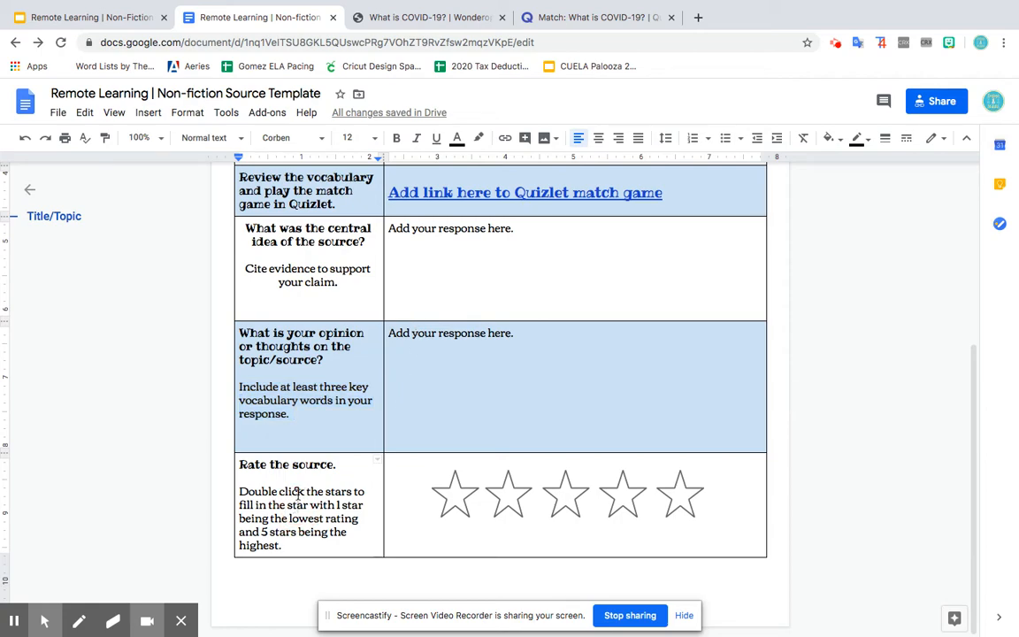
# - Open the star drawing in the "Rate the source" row for editing and fill the first two stars with orange
pyautogui.doubleClick(468, 501)
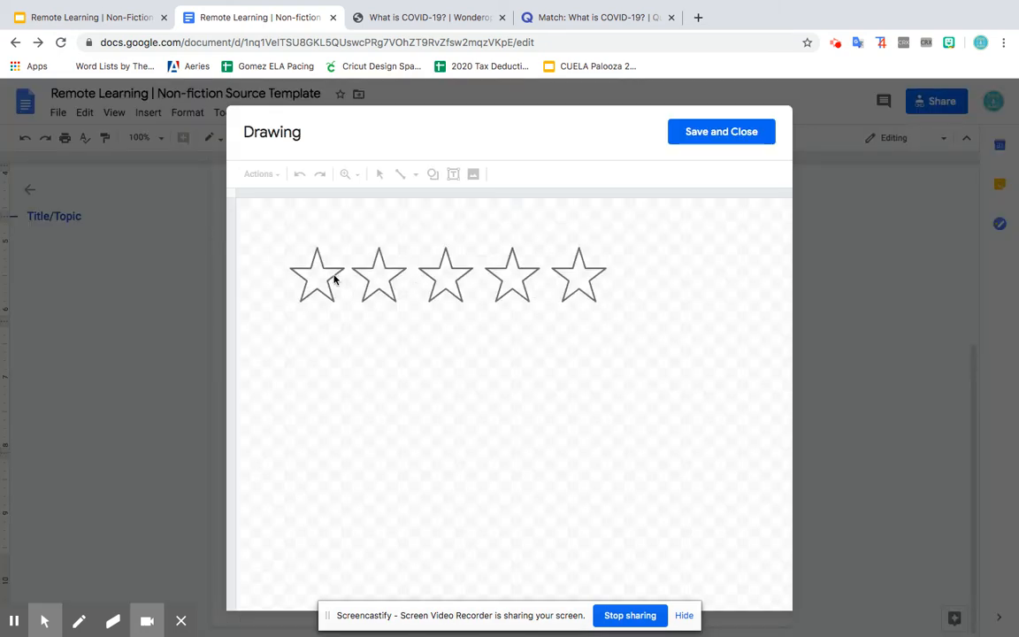
pyautogui.click(327, 277)
pyautogui.click(500, 174)
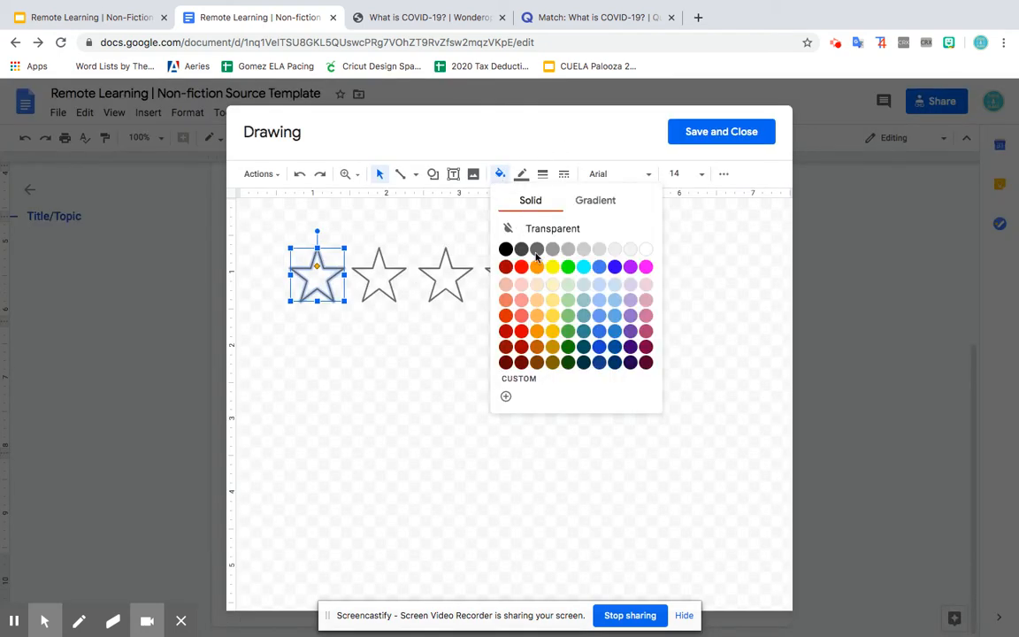
pyautogui.click(537, 267)
pyautogui.click(375, 271)
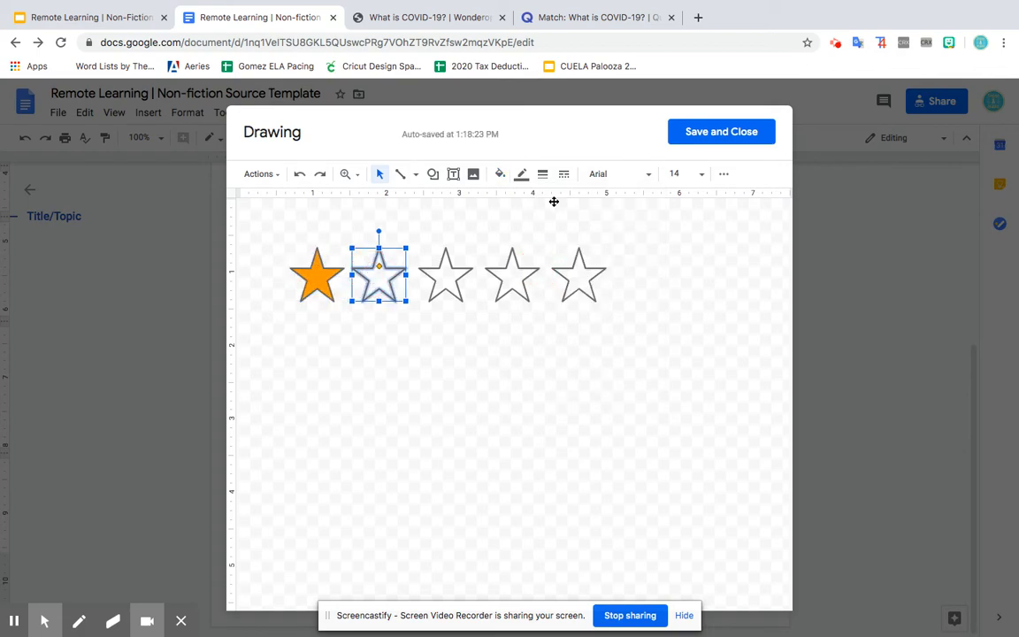
pyautogui.click(501, 174)
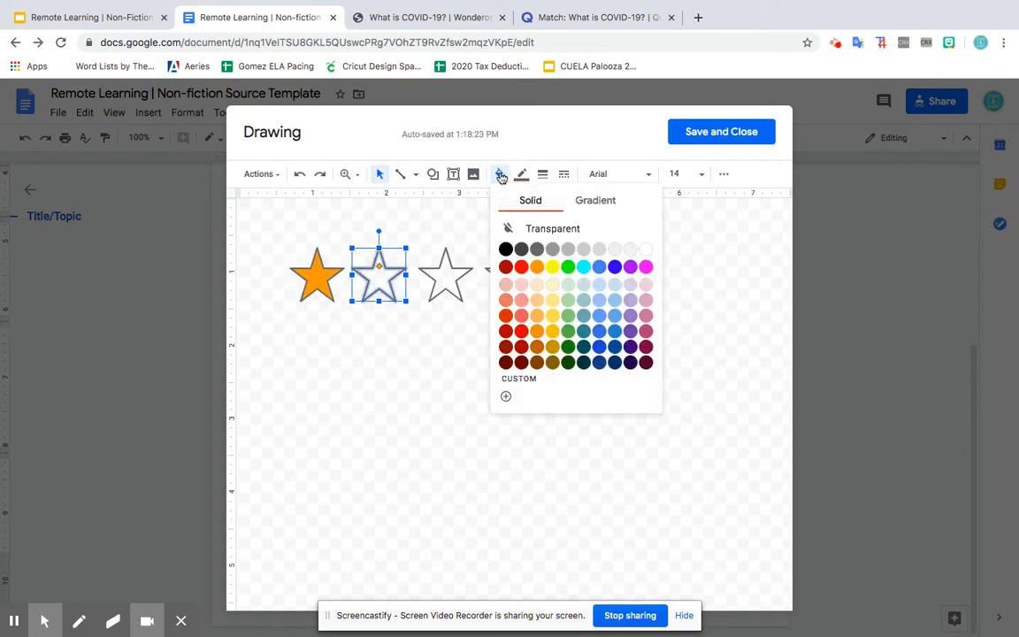
pyautogui.click(538, 269)
# - Undo the orange fills on both stars, then save and close the drawing
pyautogui.hotkey('ctrl', 'z')
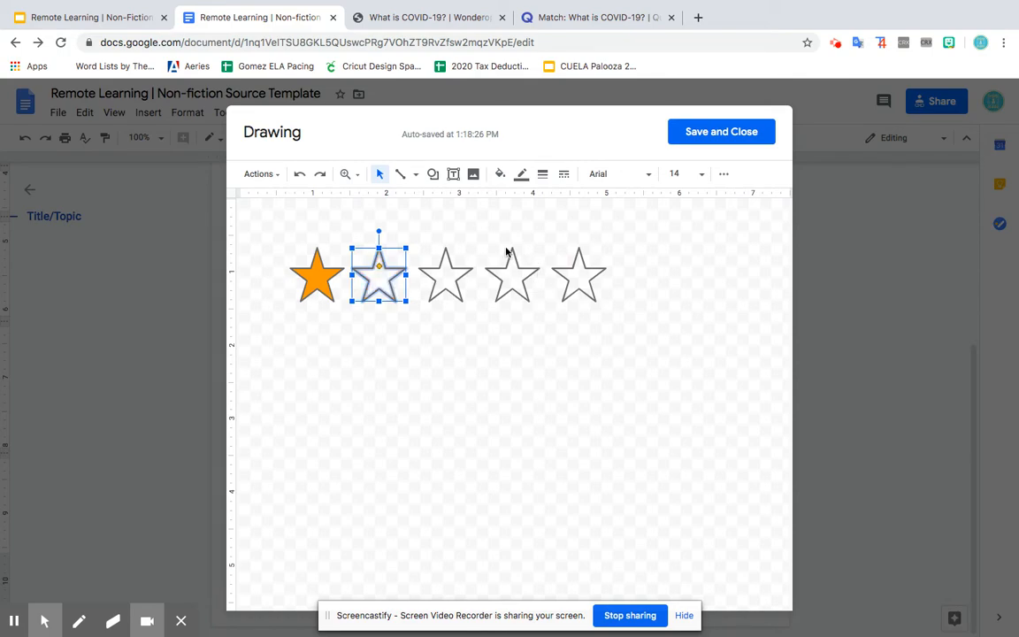
pyautogui.hotkey('ctrl', 'z')
pyautogui.click(731, 140)
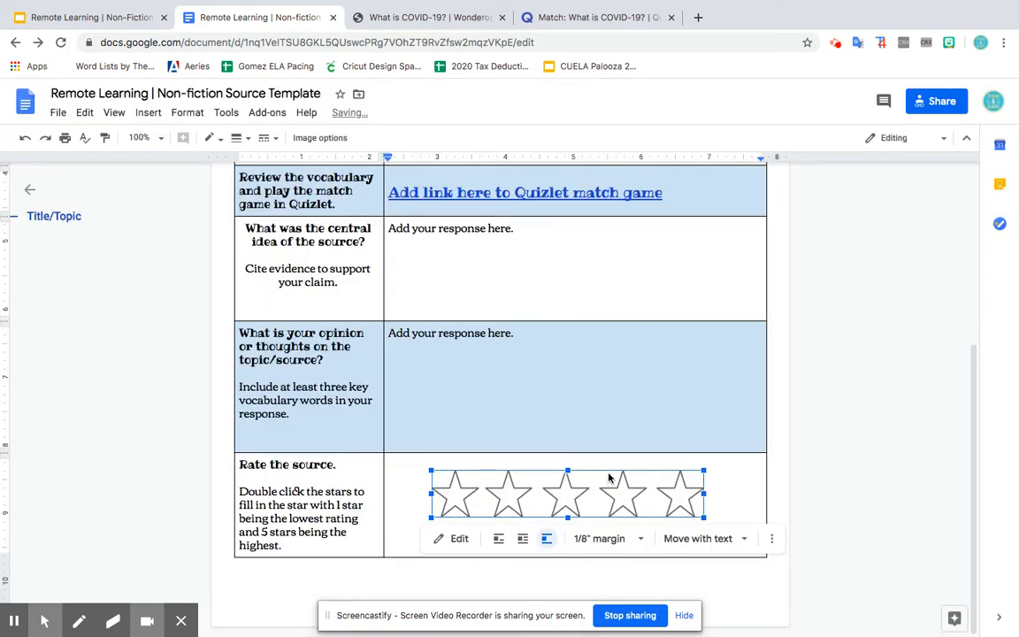
# - Review the top of the template, then switch to the Google Slides presentation and show the slide of digital vocabulary and nonfiction resources
pyautogui.scroll(5, 609, 470)
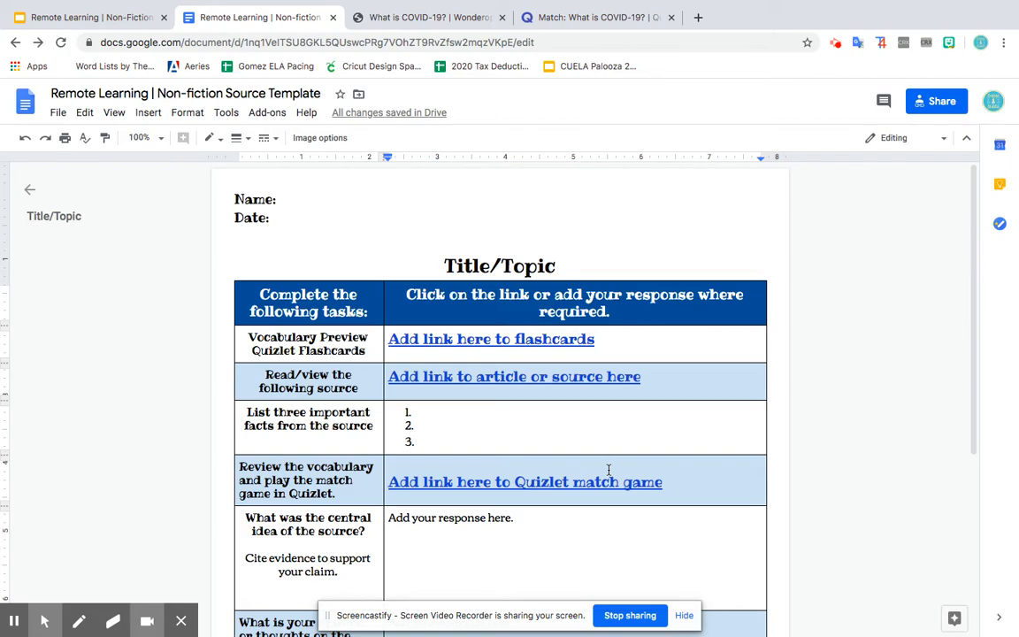
pyautogui.scroll(-1, 609, 469)
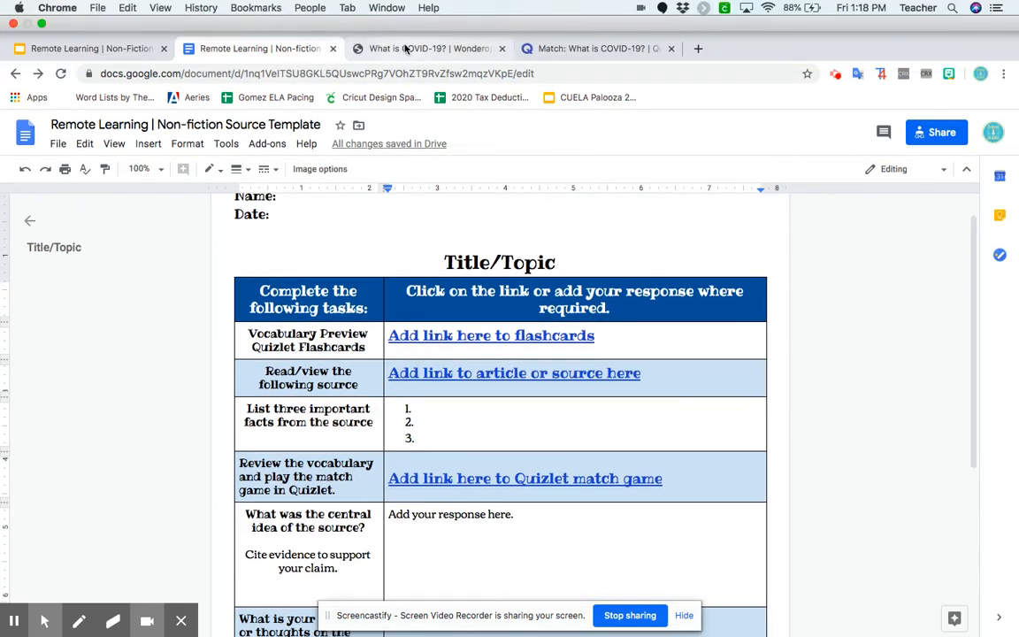
pyautogui.click(407, 50)
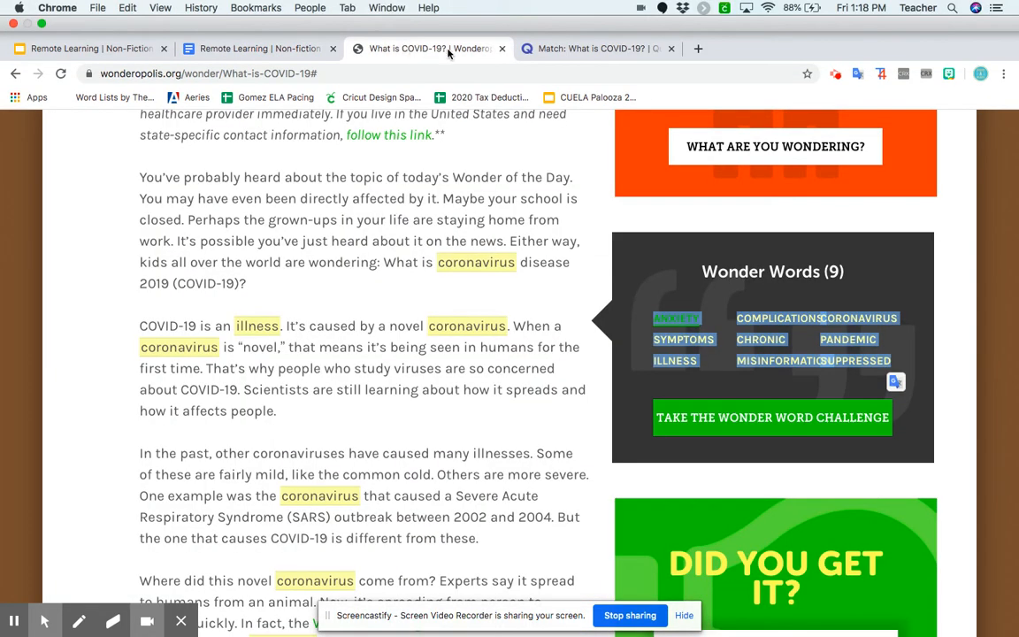
pyautogui.click(99, 48)
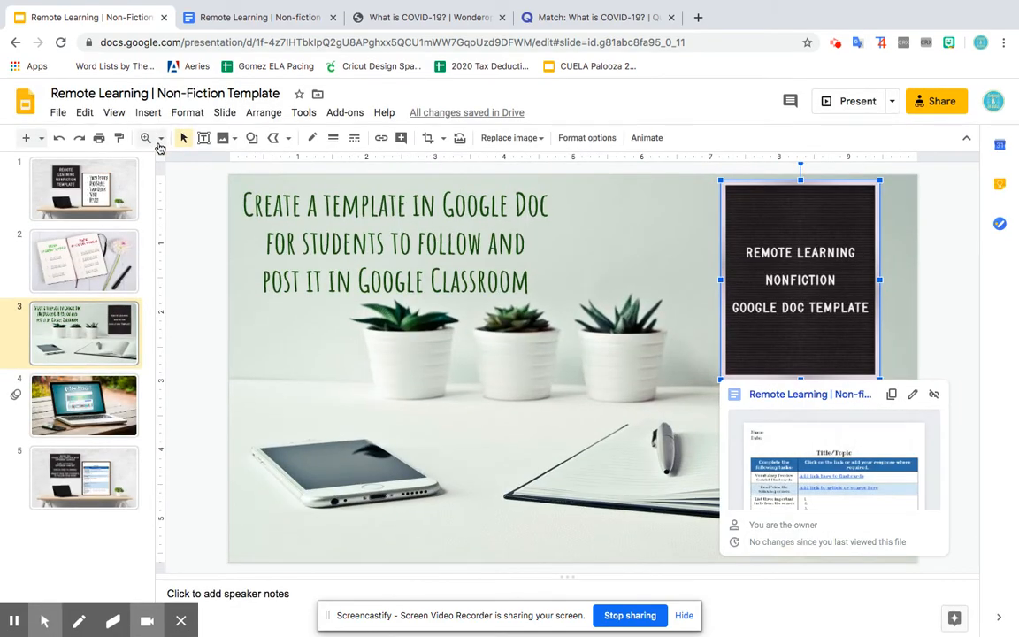
pyautogui.click(85, 236)
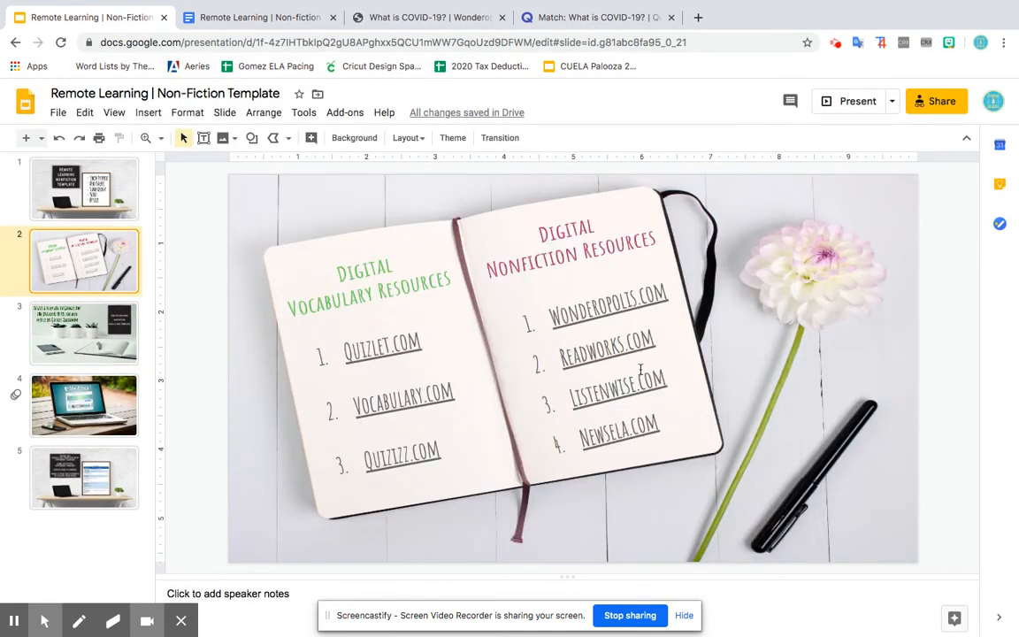